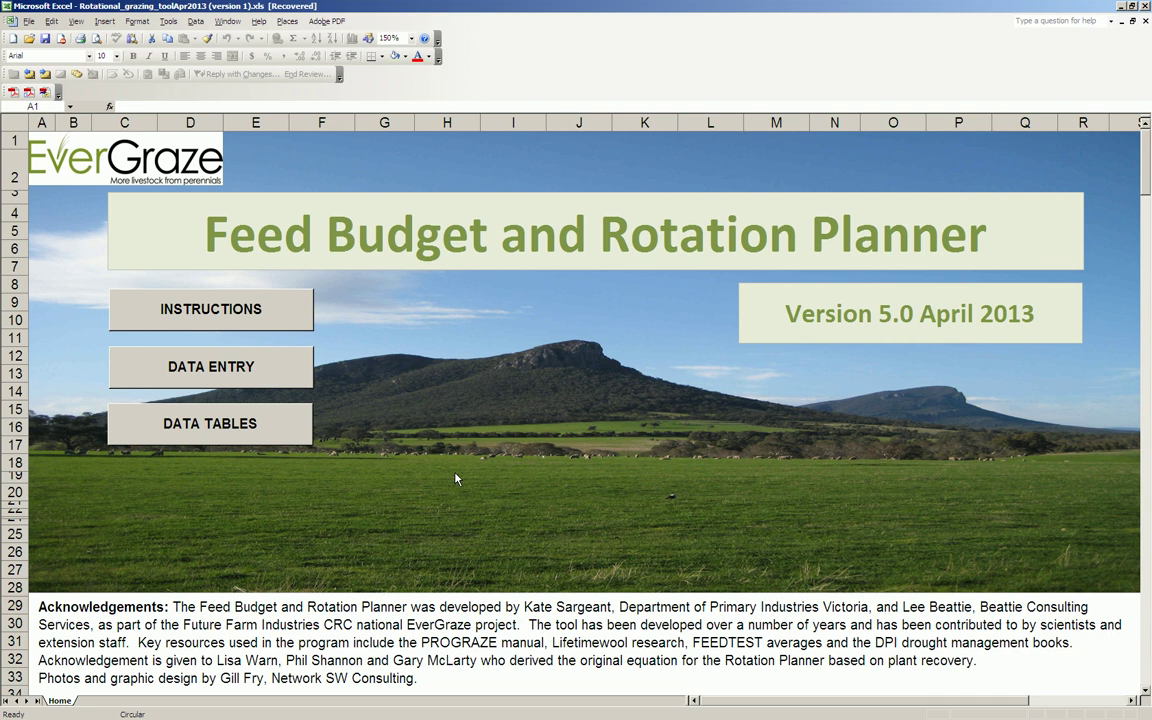
# Open the rotation planner for rotations based on food on offer and enter a name for the rotation.
pyautogui.click(195, 378)
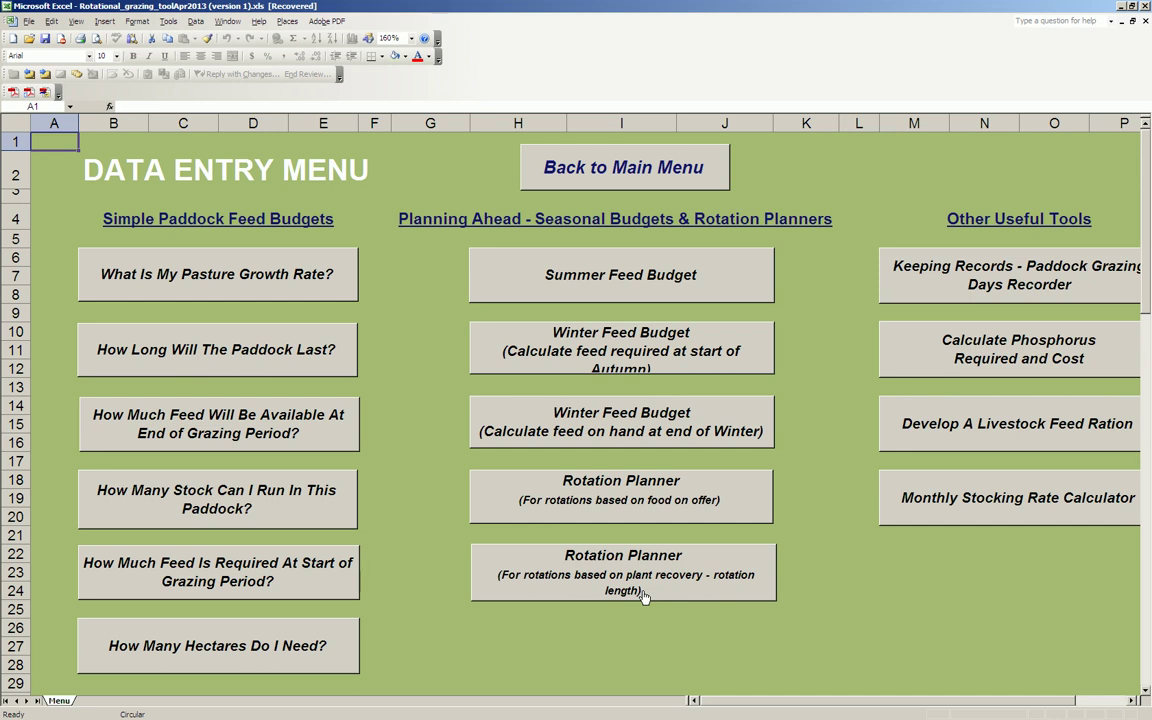
pyautogui.click(608, 512)
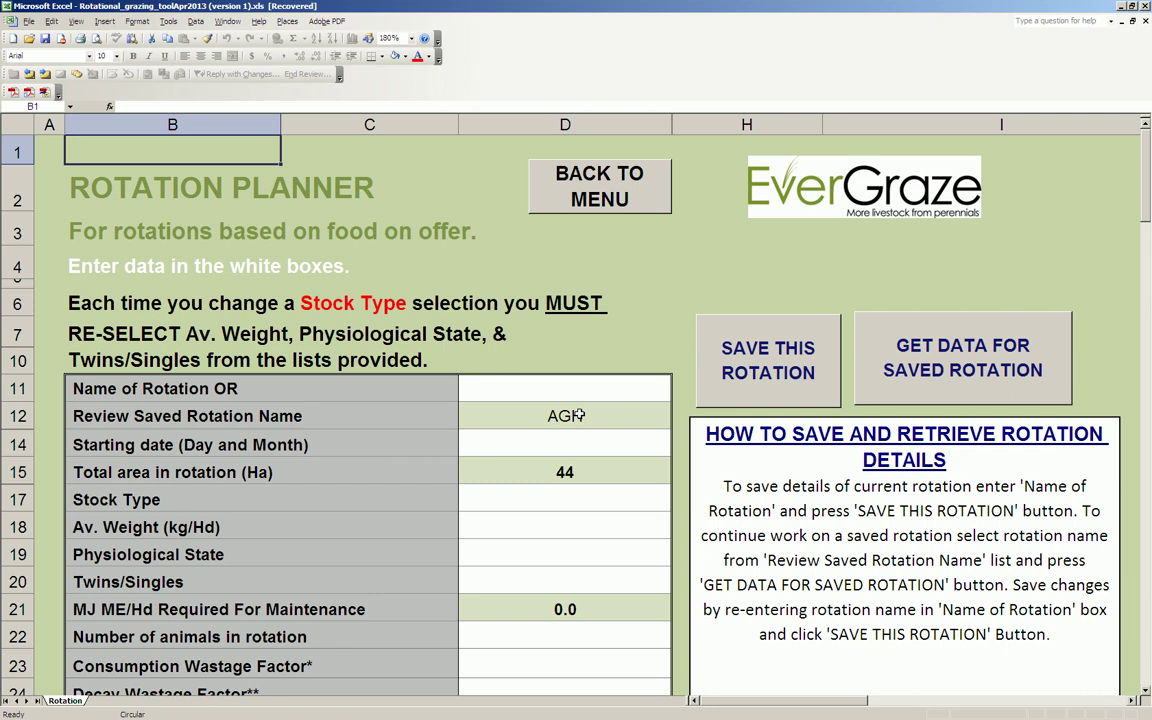
pyautogui.click(565, 388)
pyautogui.write("Kate's")
pyautogui.scroll(-1, 566, 429)
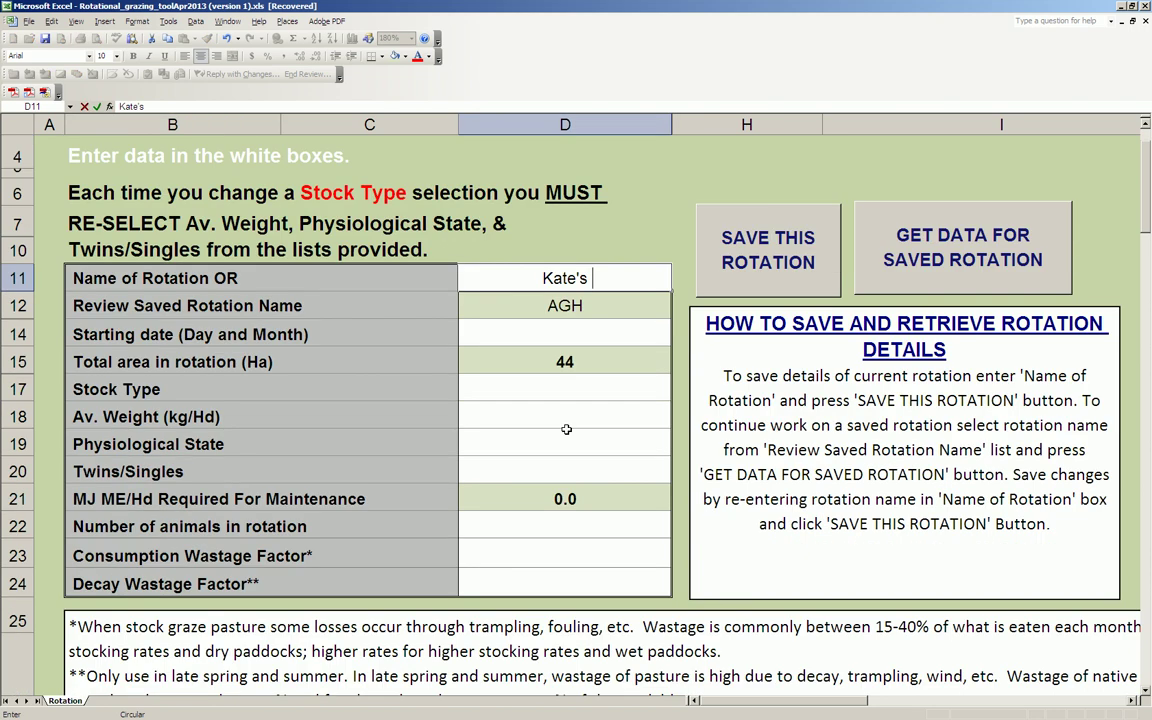
pyautogui.write('rotation')
# Set the rotation's starting date to 6-May.
pyautogui.click(493, 334)
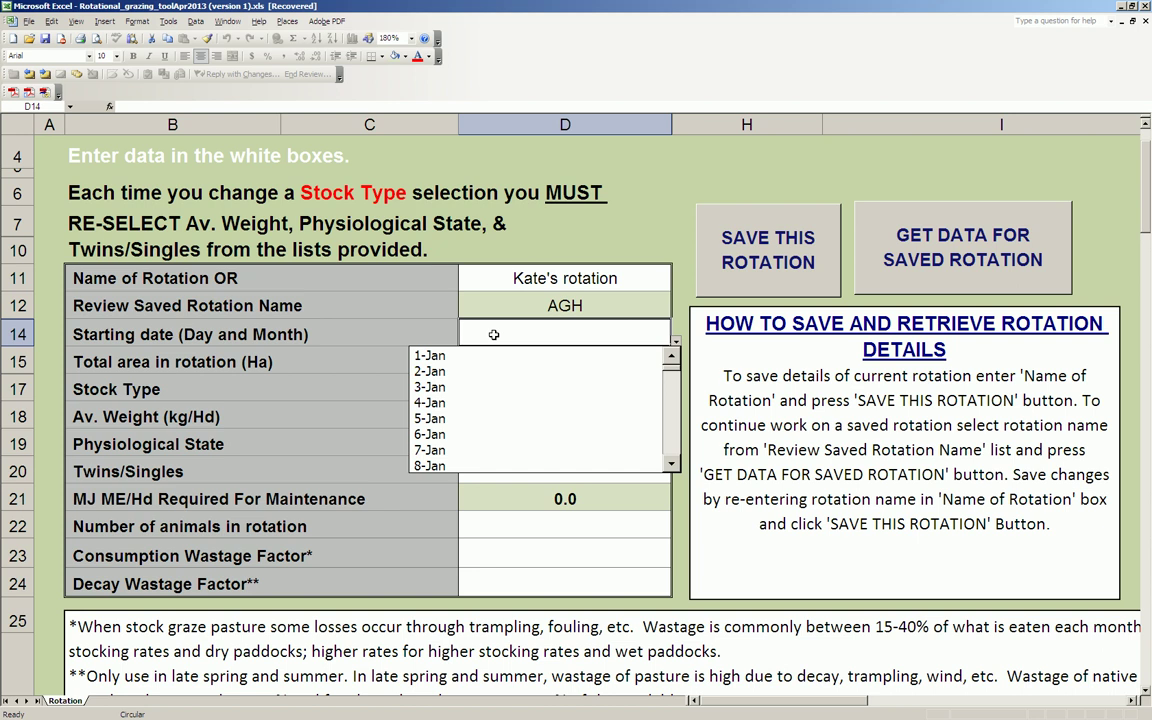
pyautogui.moveTo(671, 368); pyautogui.dragTo(675, 402)
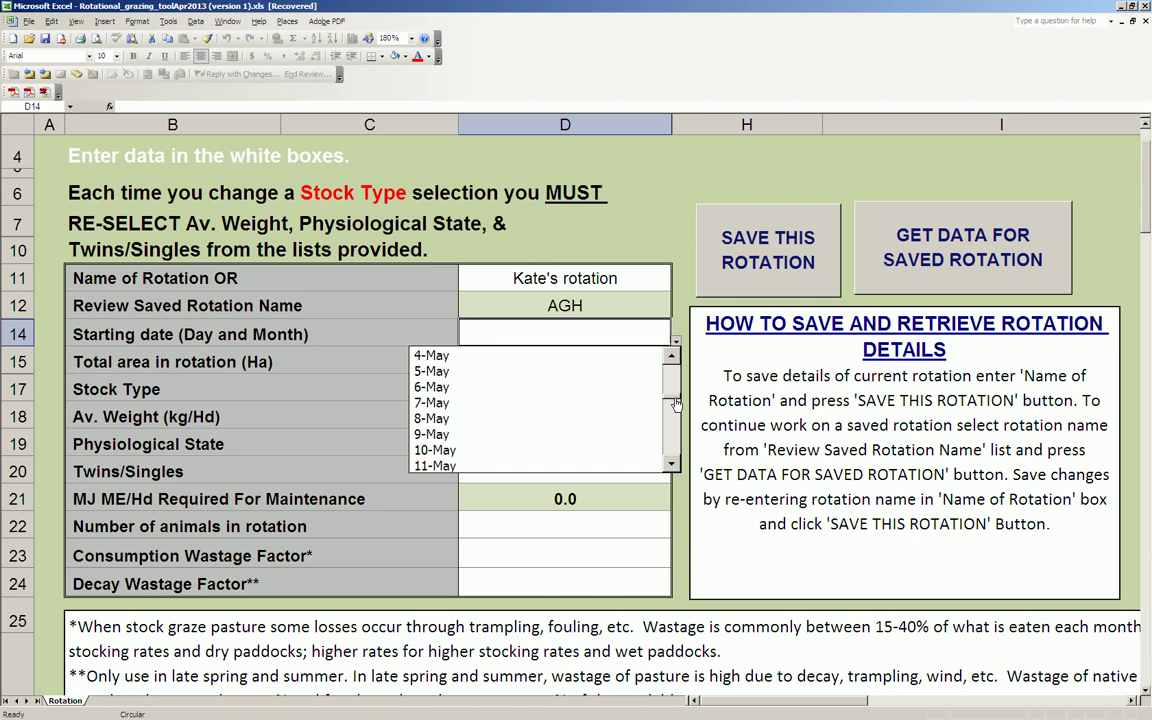
pyautogui.click(431, 387)
# Set the stock type to Ewes/Wethers with an average weight of 60 kg, physiological state Lactating, and Twins.
pyautogui.click(622, 389)
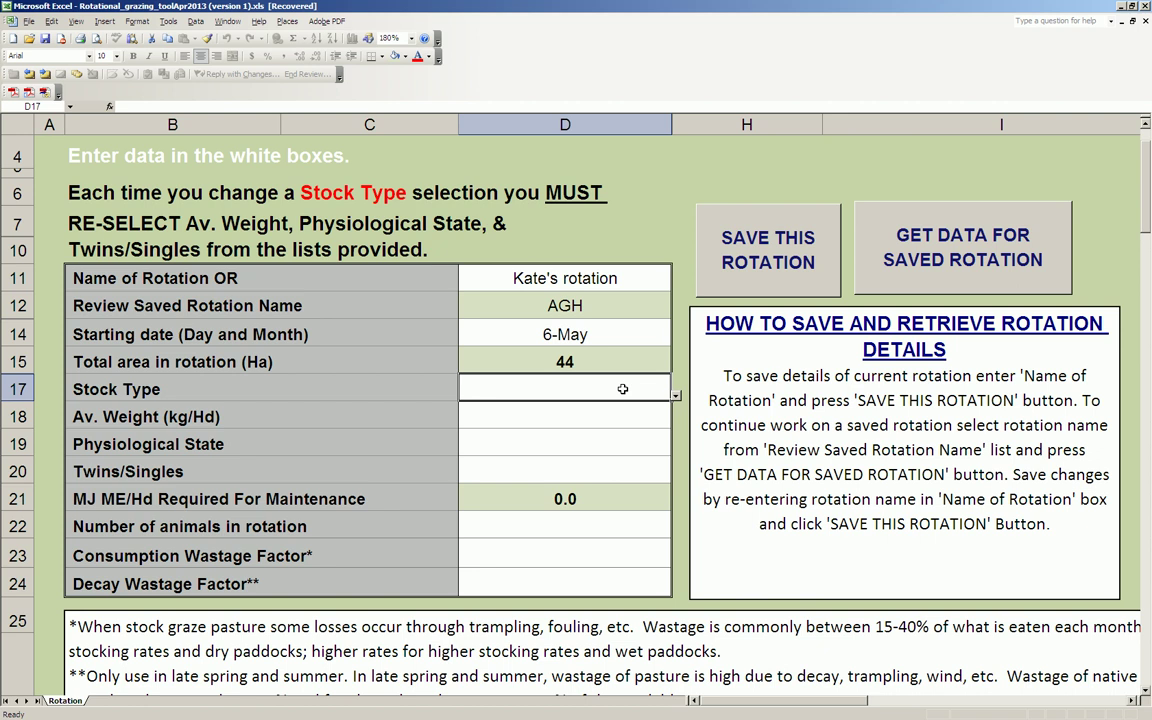
pyautogui.hotkey('alt', 'Down')
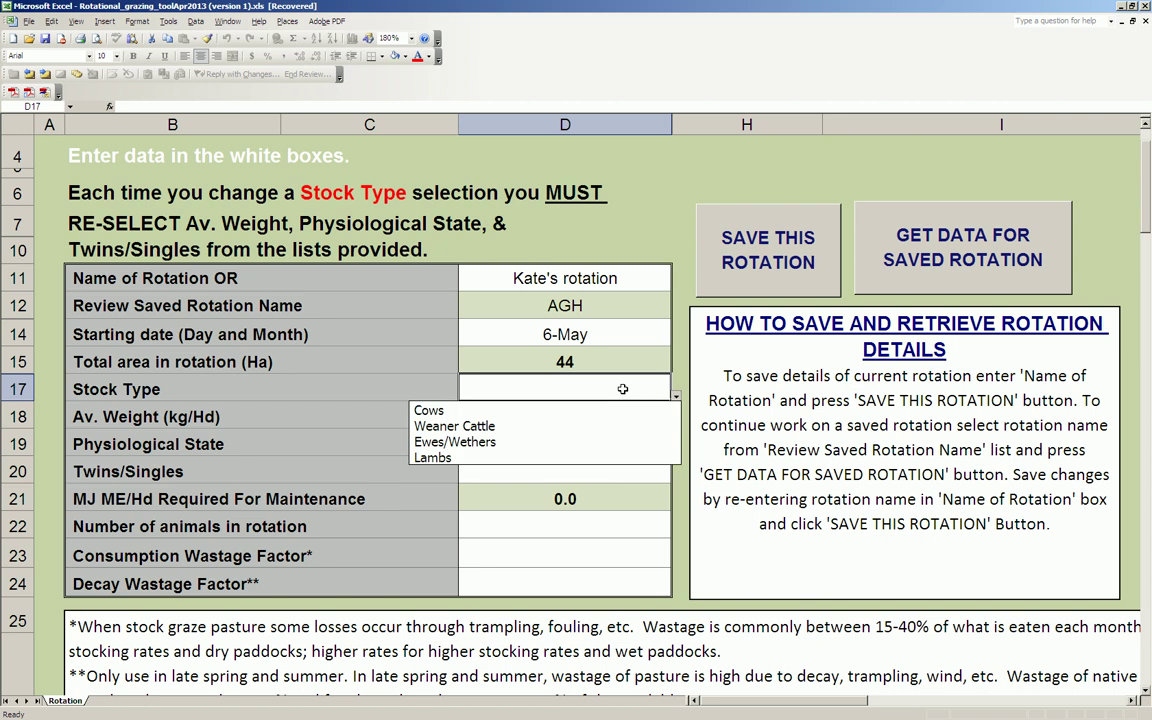
pyautogui.press('Down')
pyautogui.press('Down')
pyautogui.press('Down')
pyautogui.press('Return')
pyautogui.hotkey('alt', 'Down')
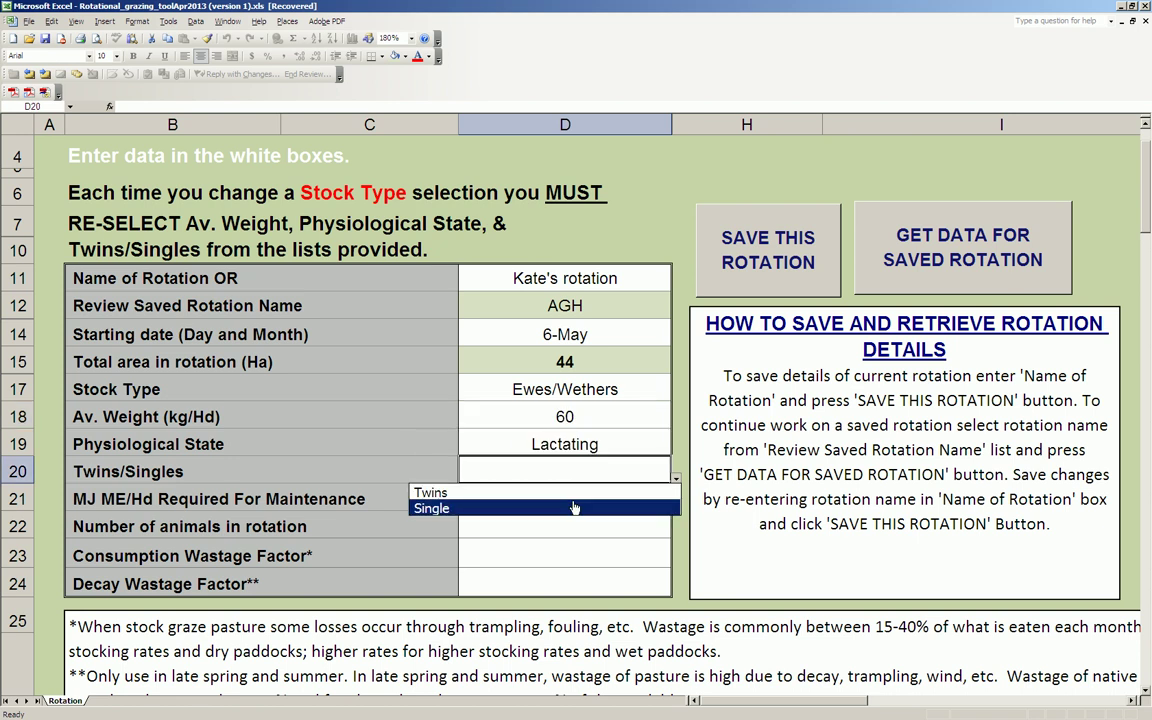
pyautogui.press('Up')
pyautogui.press('Return')
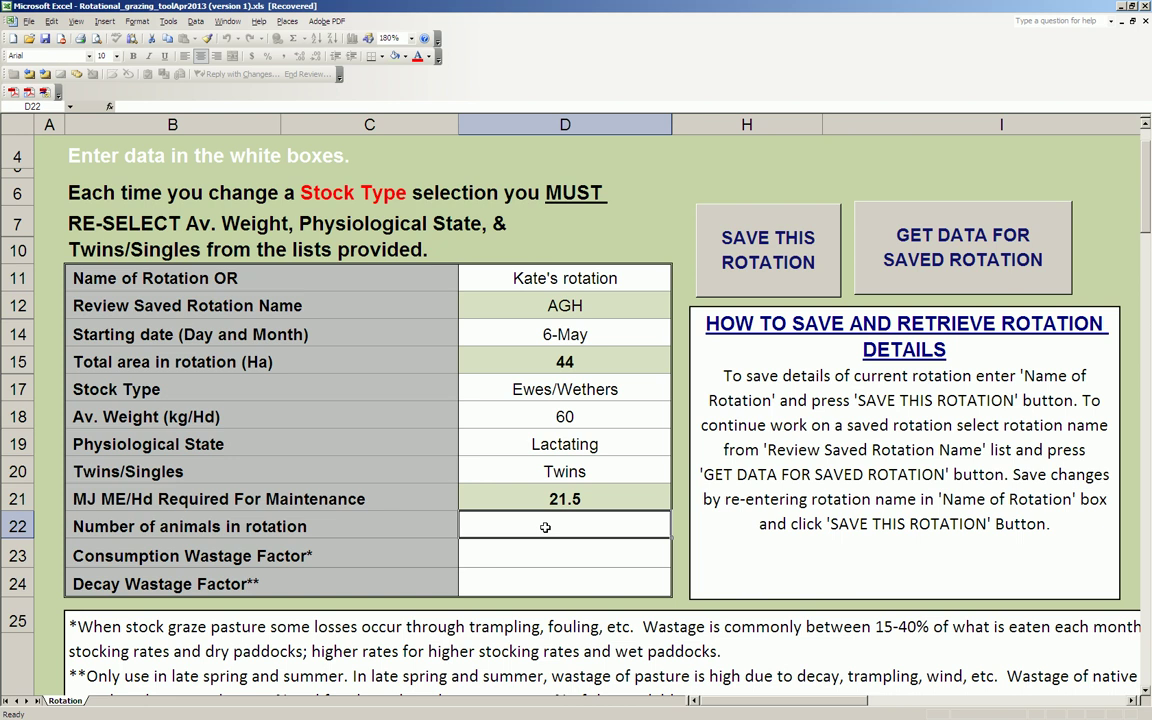
# Enter 500 animals in the rotation, a consumption wastage factor of 30% and a decay wastage factor of 0%.
pyautogui.write('500')
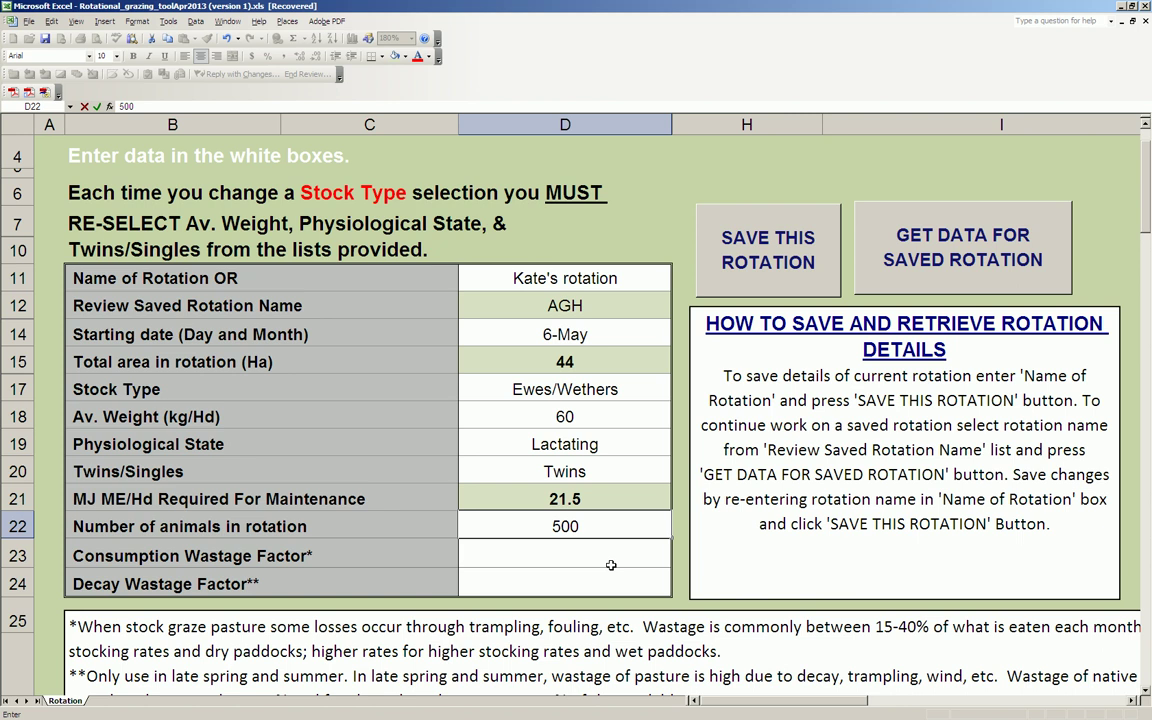
pyautogui.press('Return')
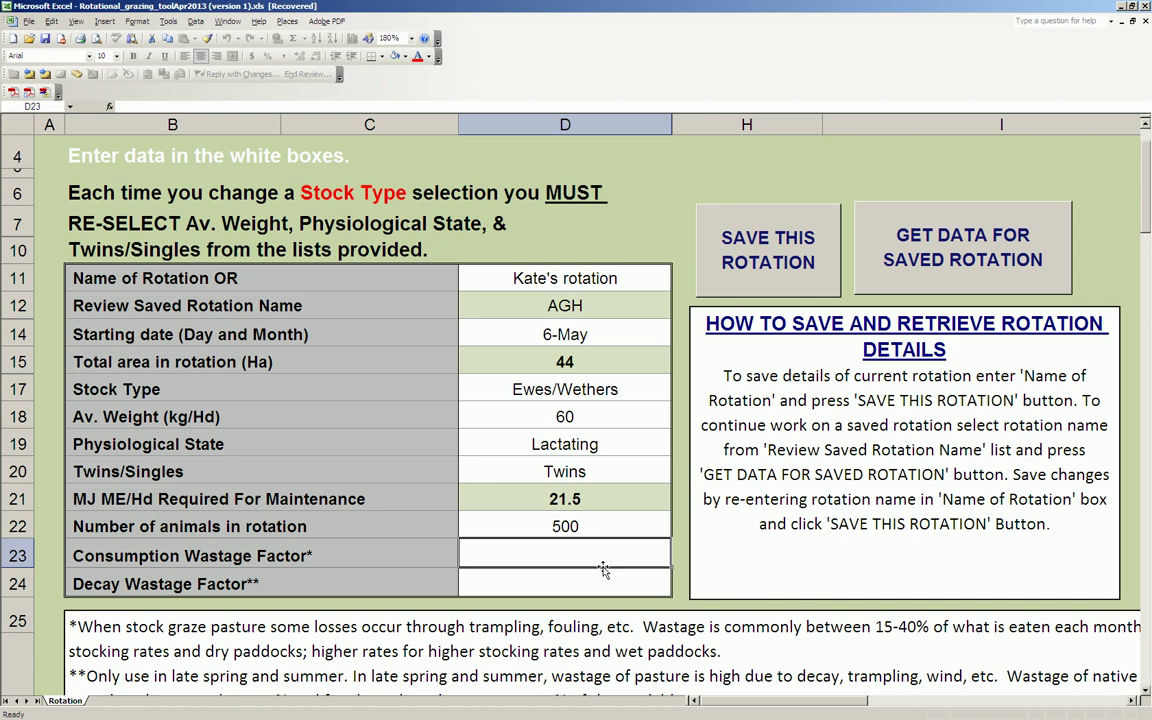
pyautogui.write('30')
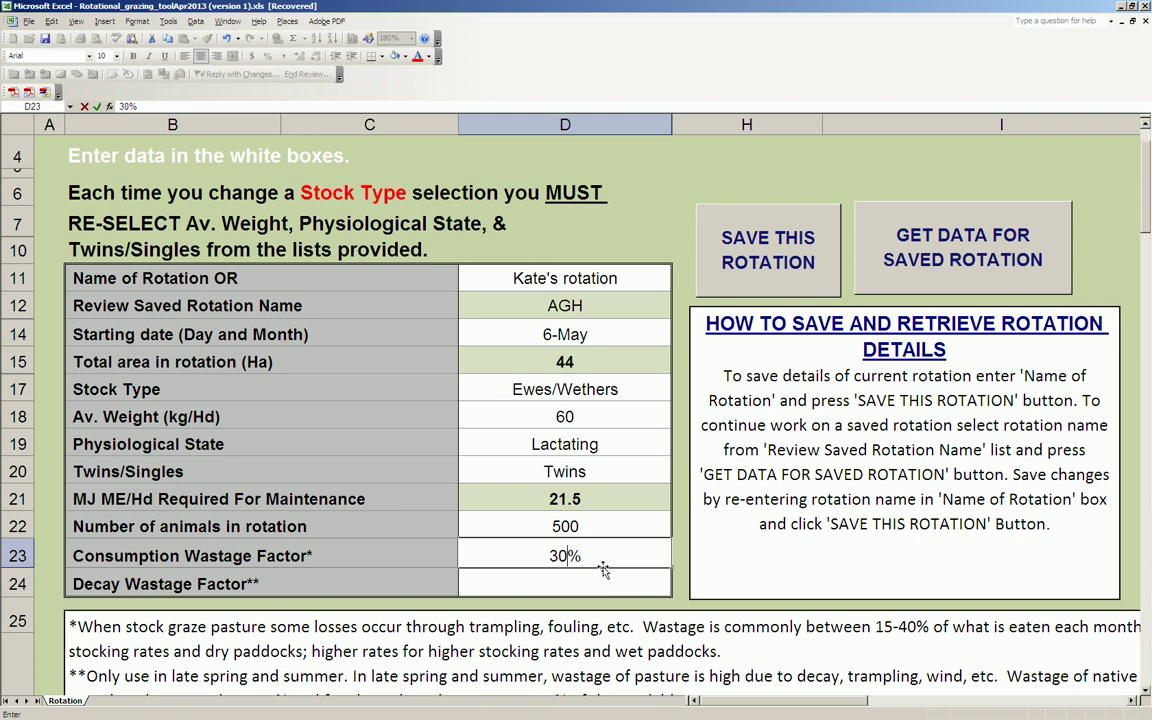
pyautogui.press('Return')
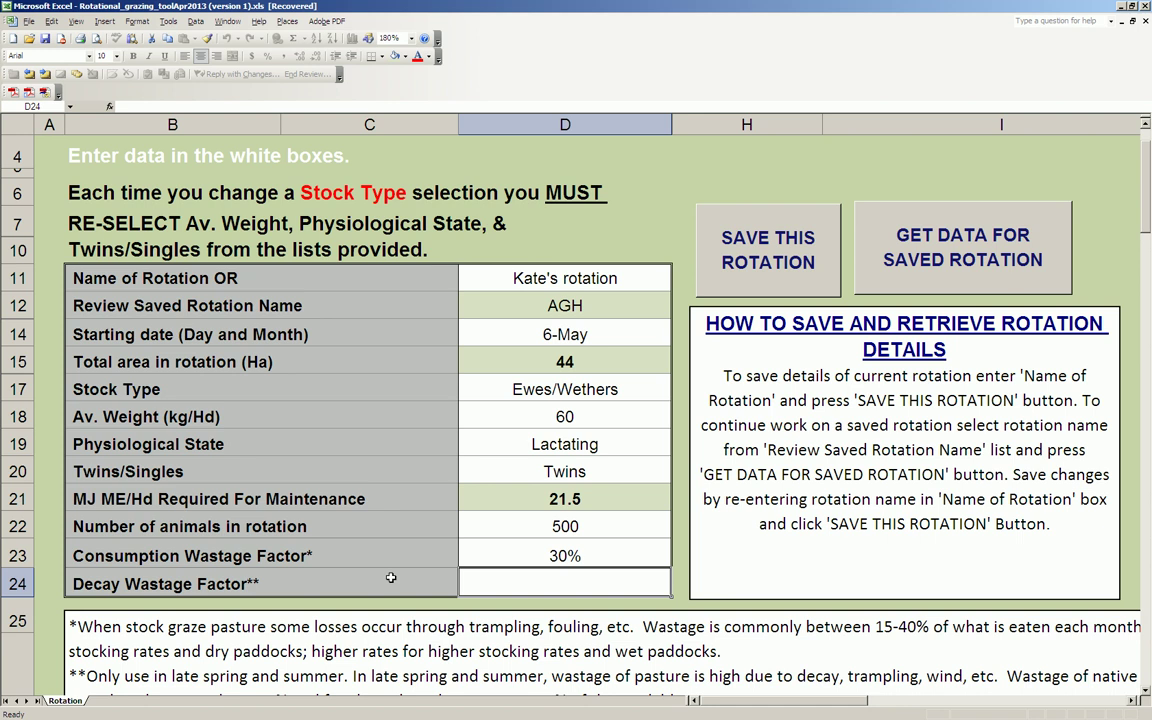
pyautogui.write('0')
pyautogui.click(522, 543)
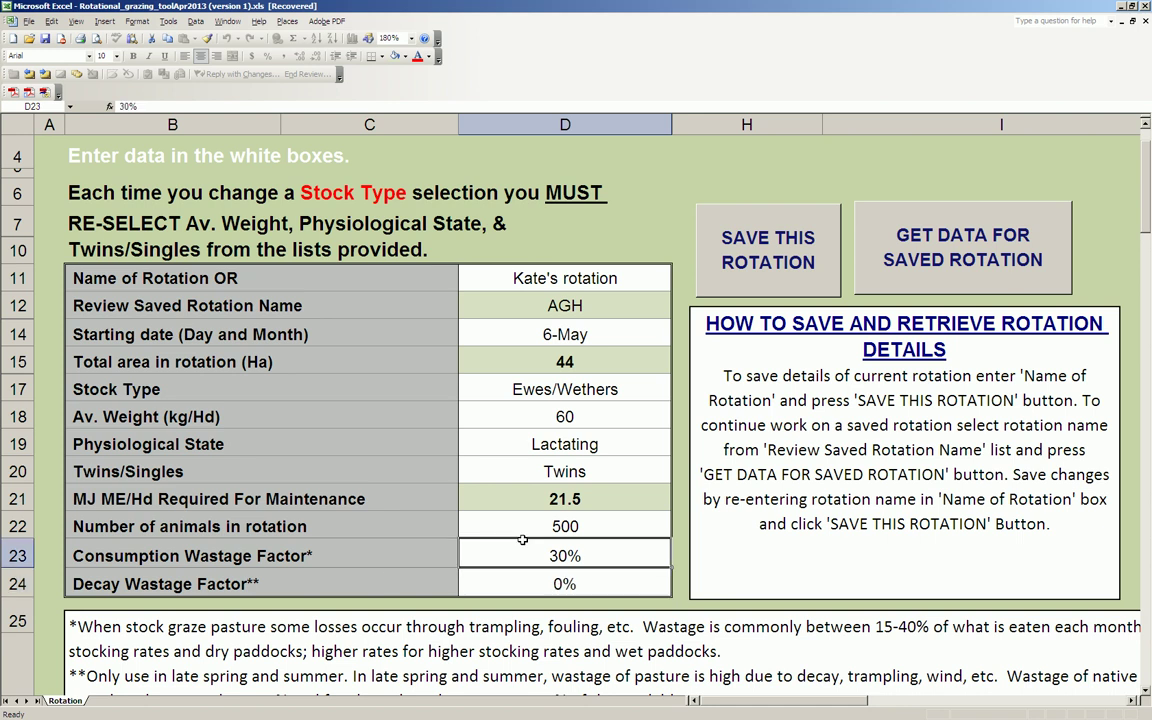
# Set the paddock order to Back 1, Scrubby 2, High camp 5, House 4, Noels 3 and Nixes Cross 6, and re-calculate the pasture budgets.
pyautogui.scroll(-9, 522, 540)
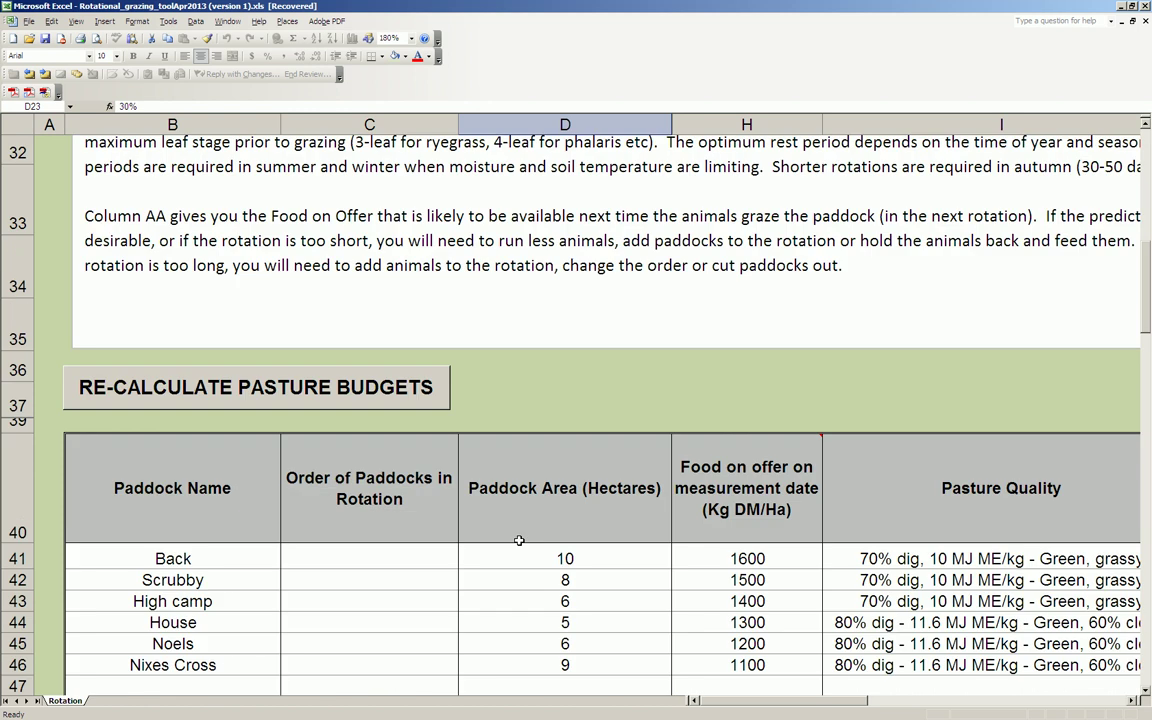
pyautogui.scroll(-2, 519, 540)
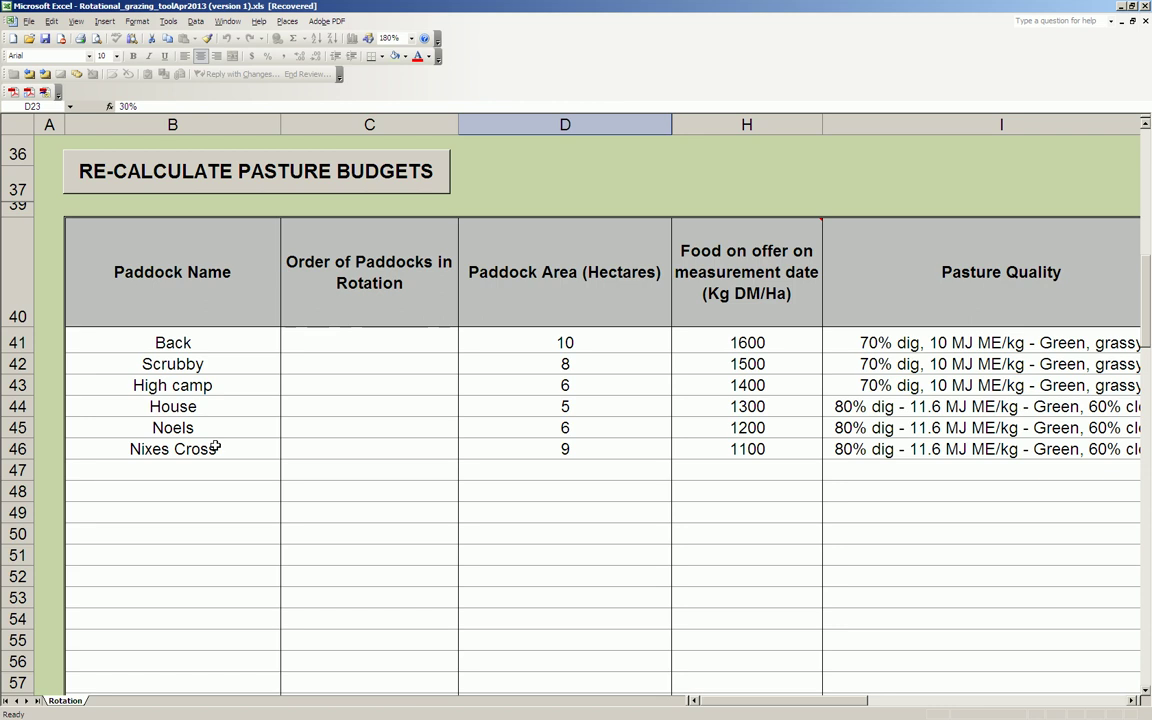
pyautogui.click(350, 342)
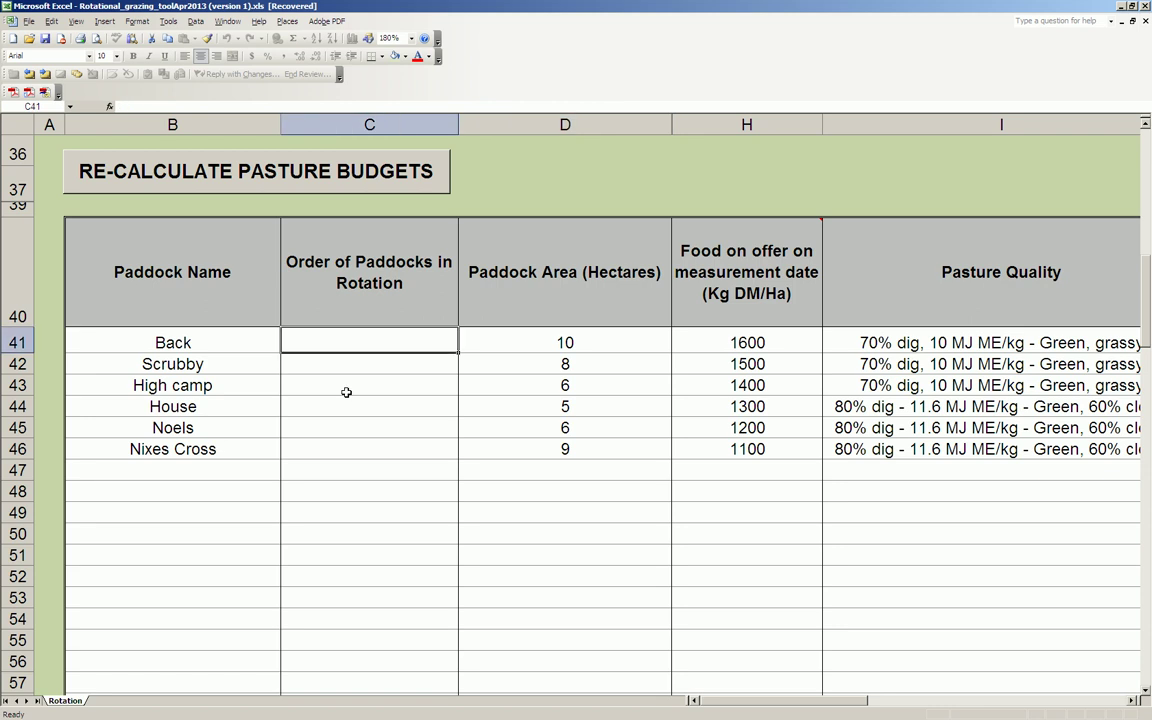
pyautogui.write('1')
pyautogui.press('Return')
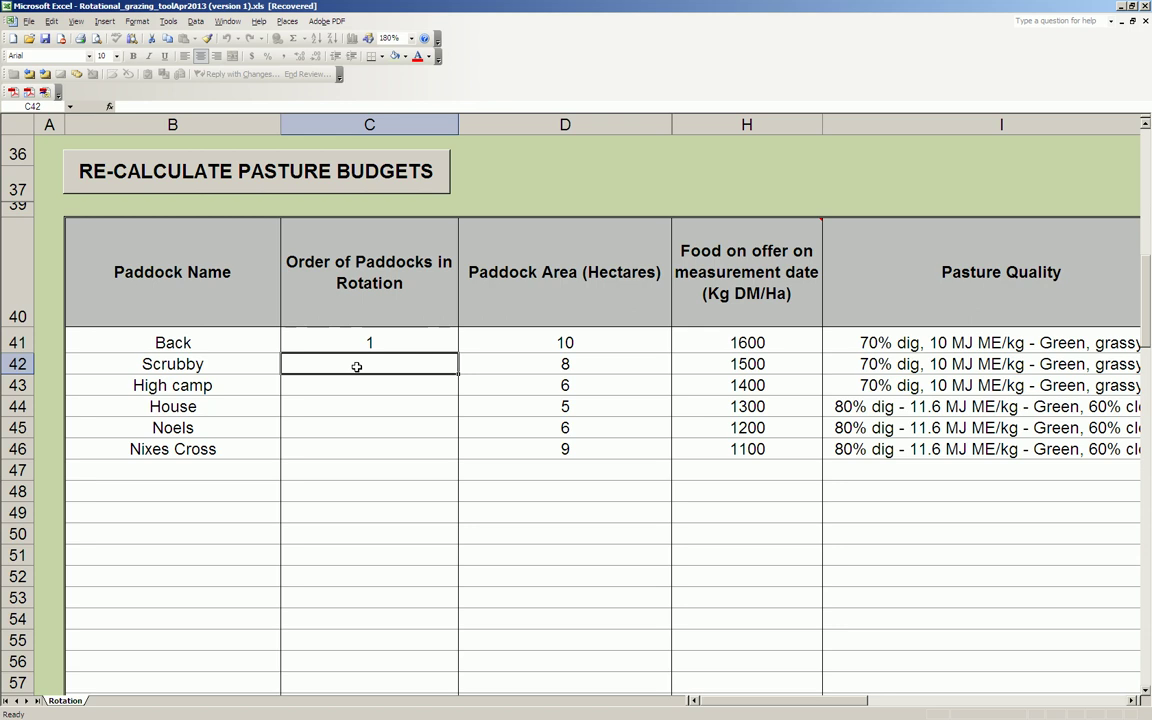
pyautogui.write('2')
pyautogui.press('Return')
pyautogui.write('5')
pyautogui.press('Return')
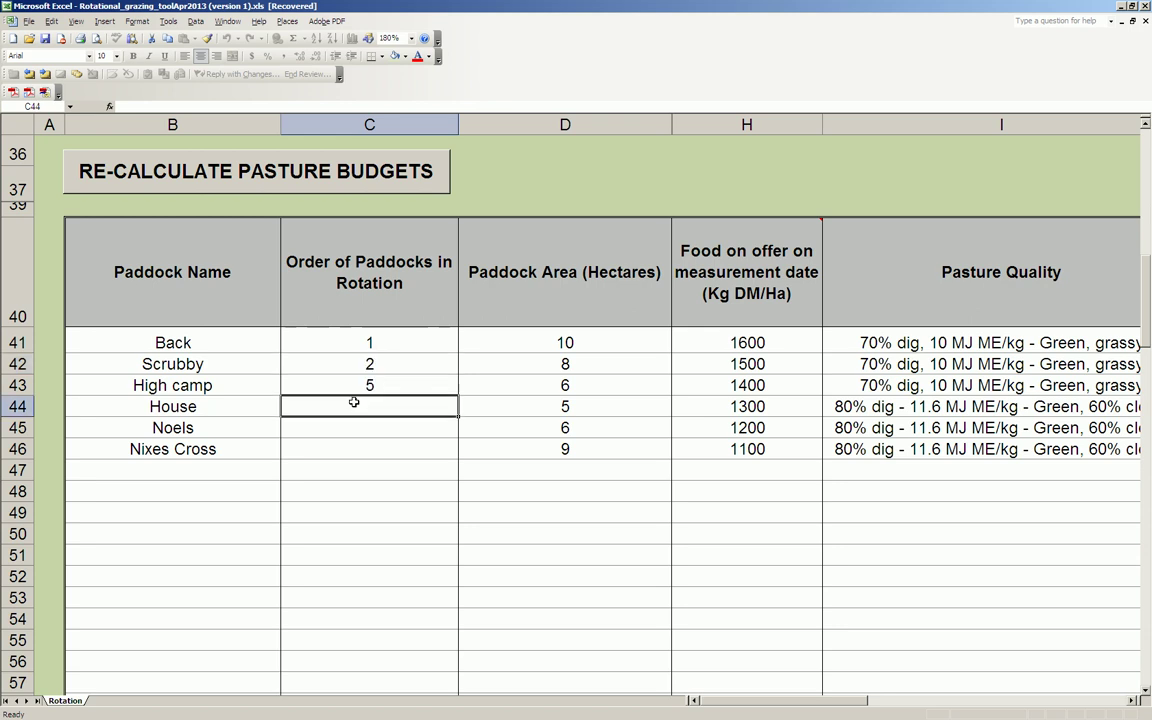
pyautogui.write('4')
pyautogui.press('Return')
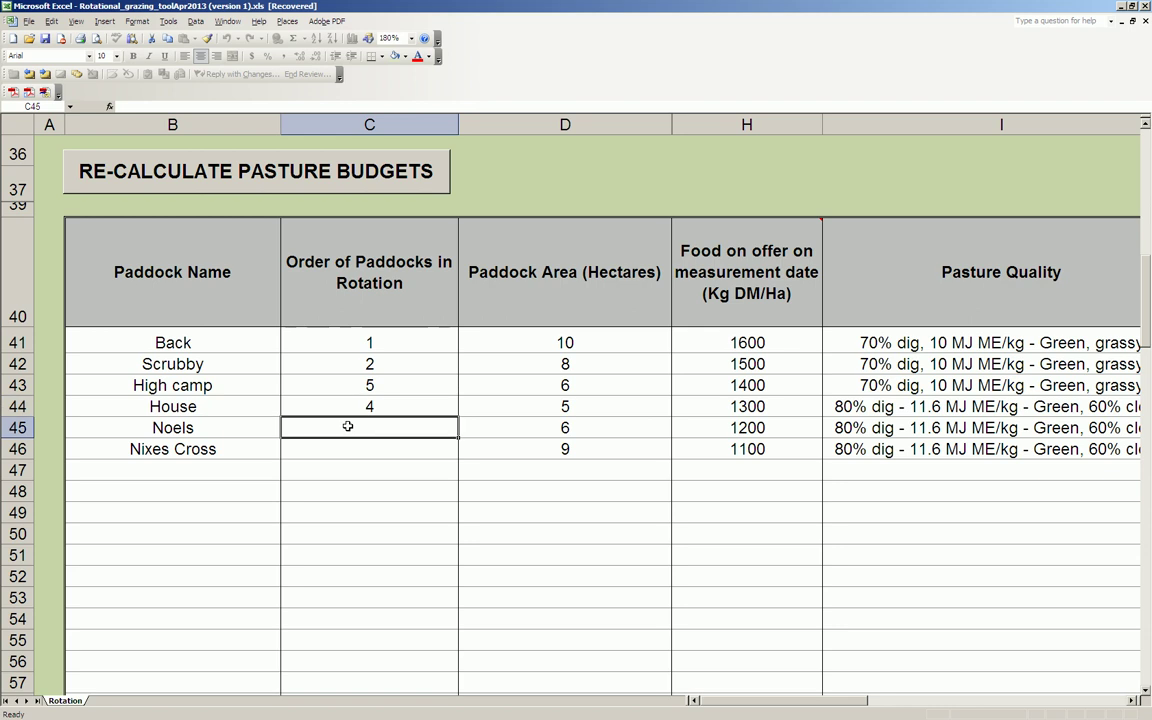
pyautogui.write('3')
pyautogui.press('Return')
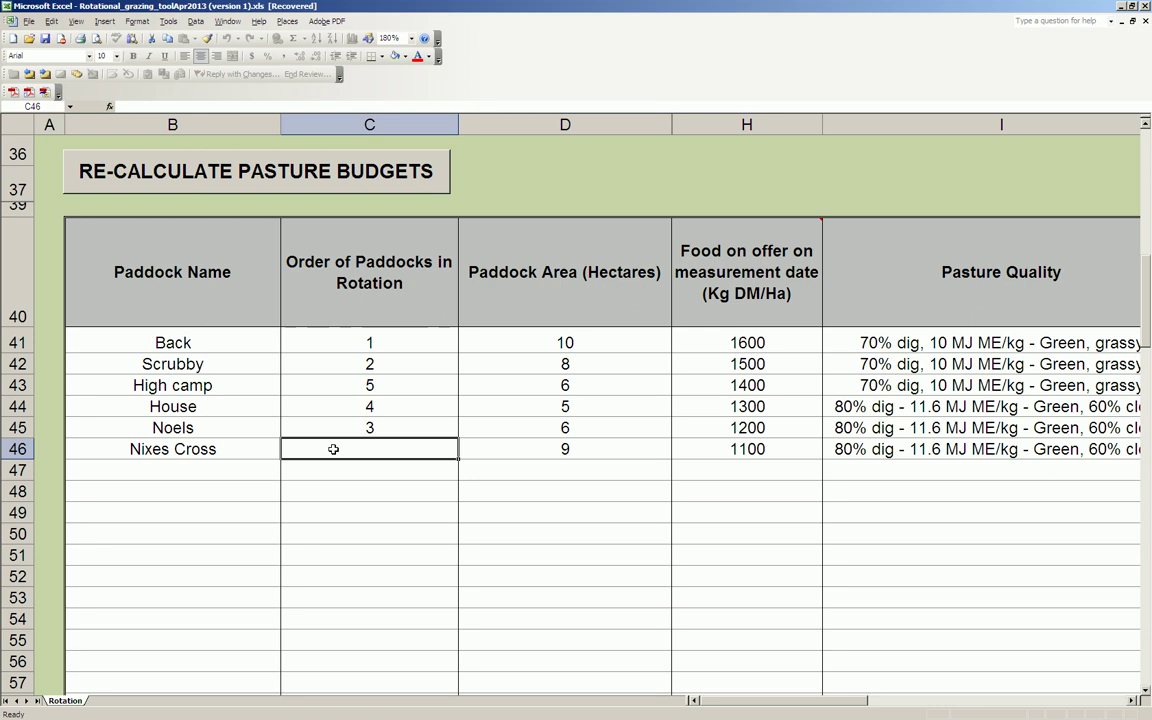
pyautogui.write('6')
pyautogui.press('Tab')
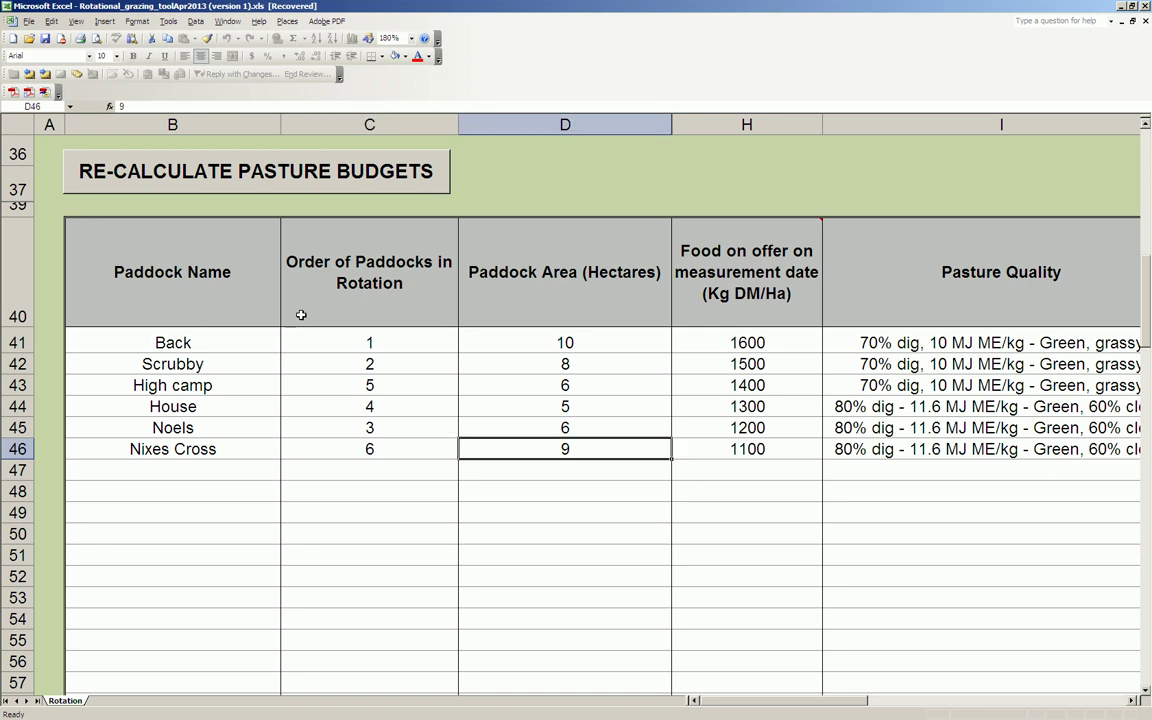
pyautogui.click(231, 192)
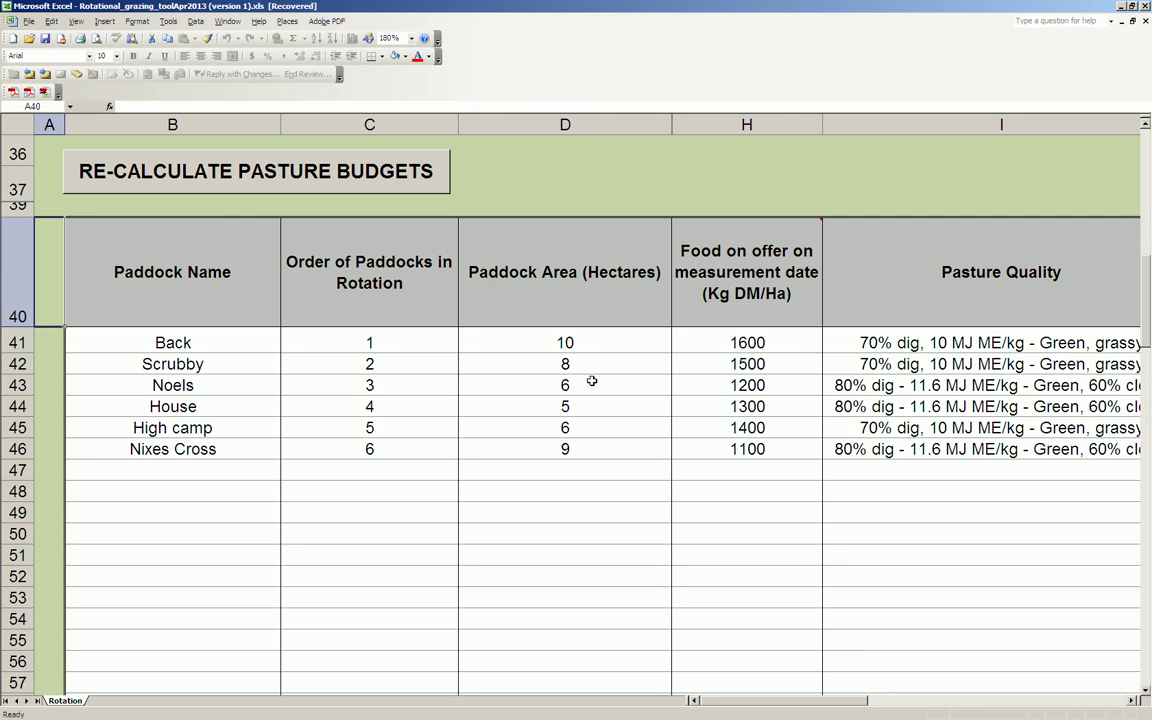
# Switch to the Lifetime Wool pasture photo gallery in Firefox, examine the food-on-offer reference photos, and return to the Excel planner.
pyautogui.click(738, 343)
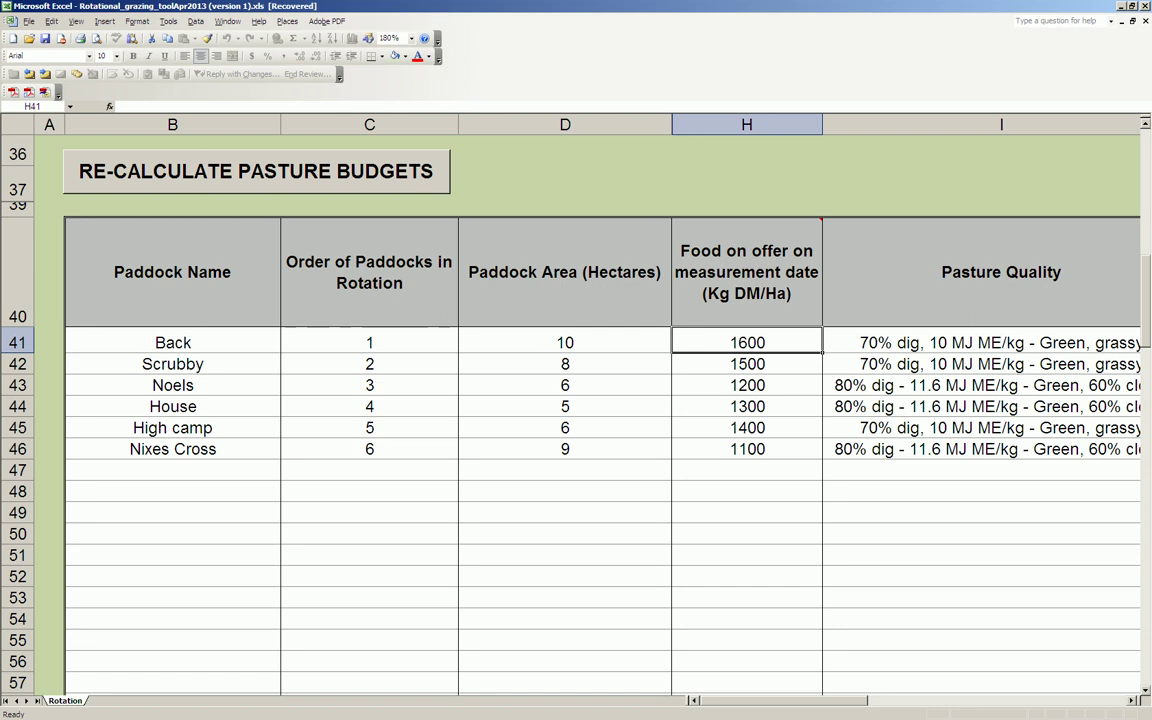
pyautogui.hotkey('alt', 'Tab')
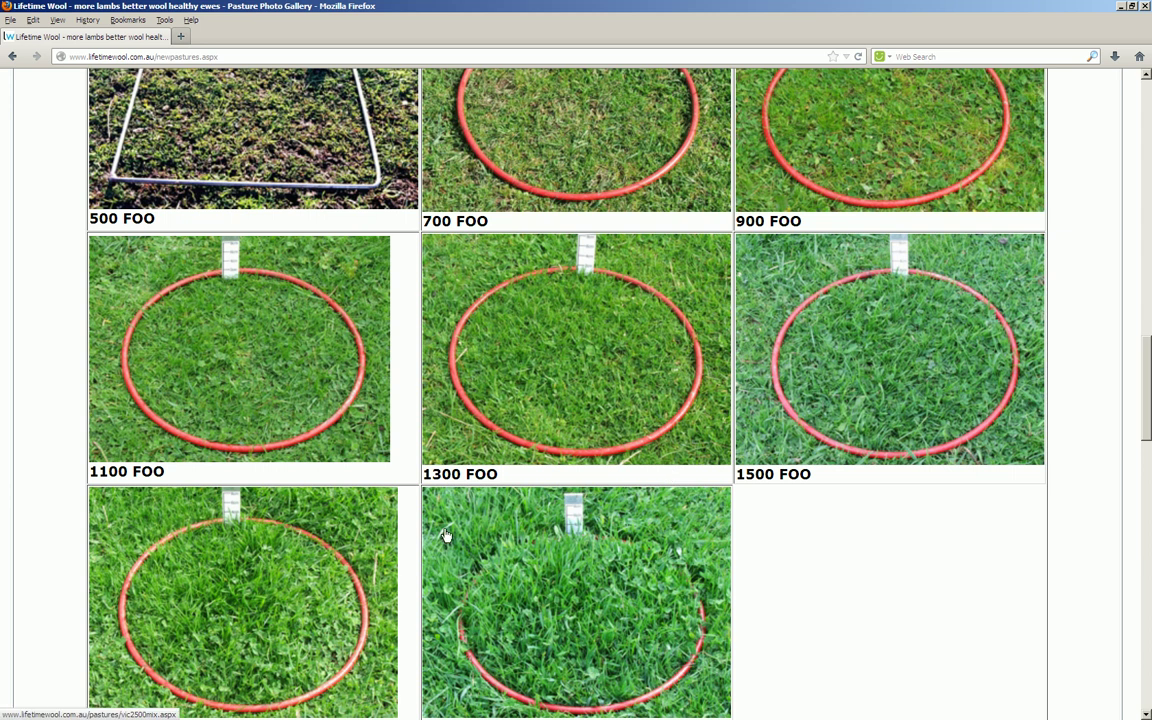
pyautogui.scroll(-1, 446, 537)
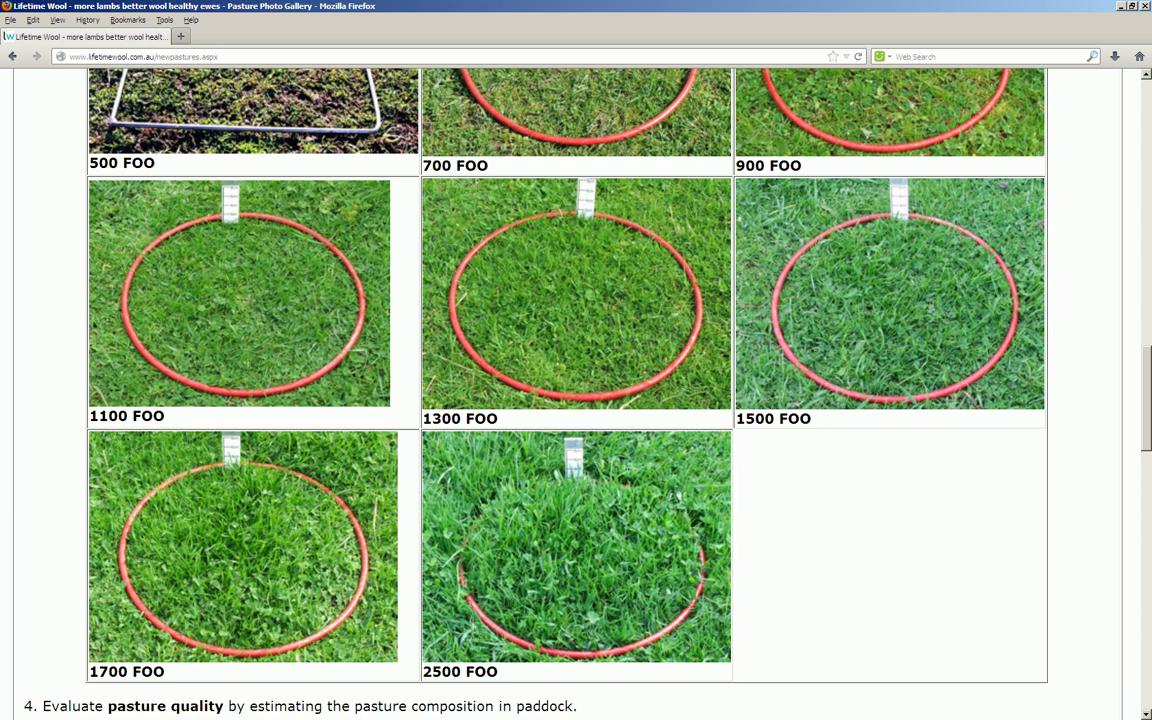
pyautogui.hotkey('alt', 'Tab')
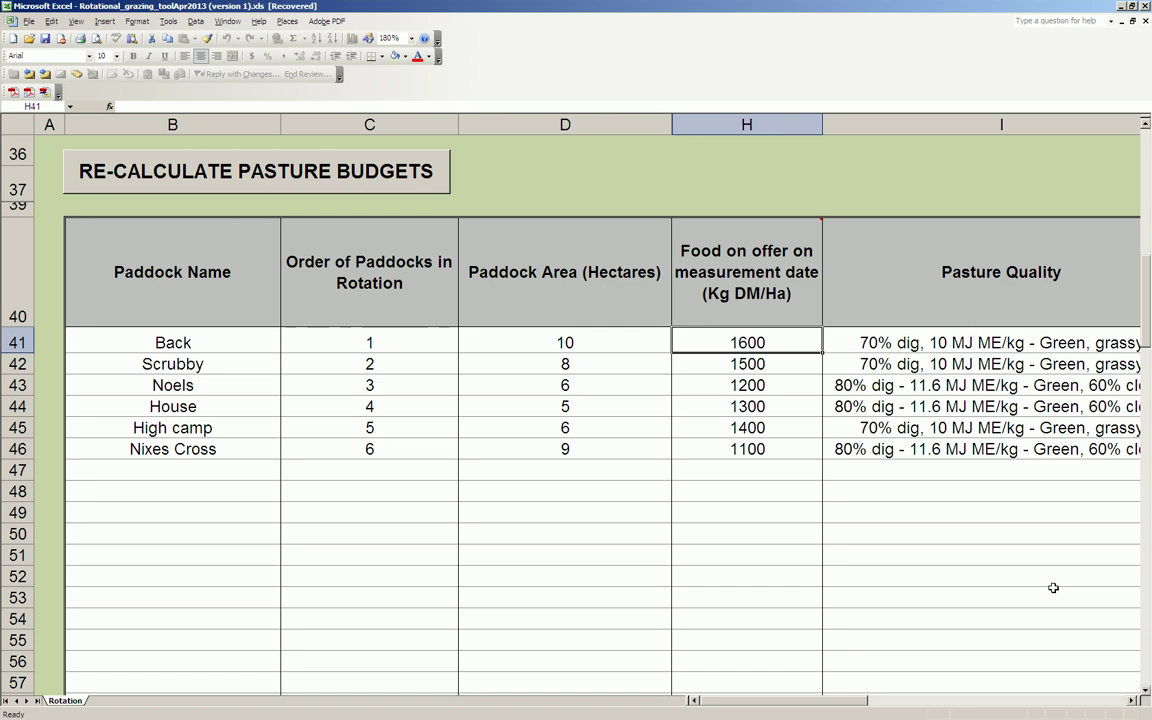
# Review the available pasture quality options for the Back paddock.
pyautogui.click(1134, 703)
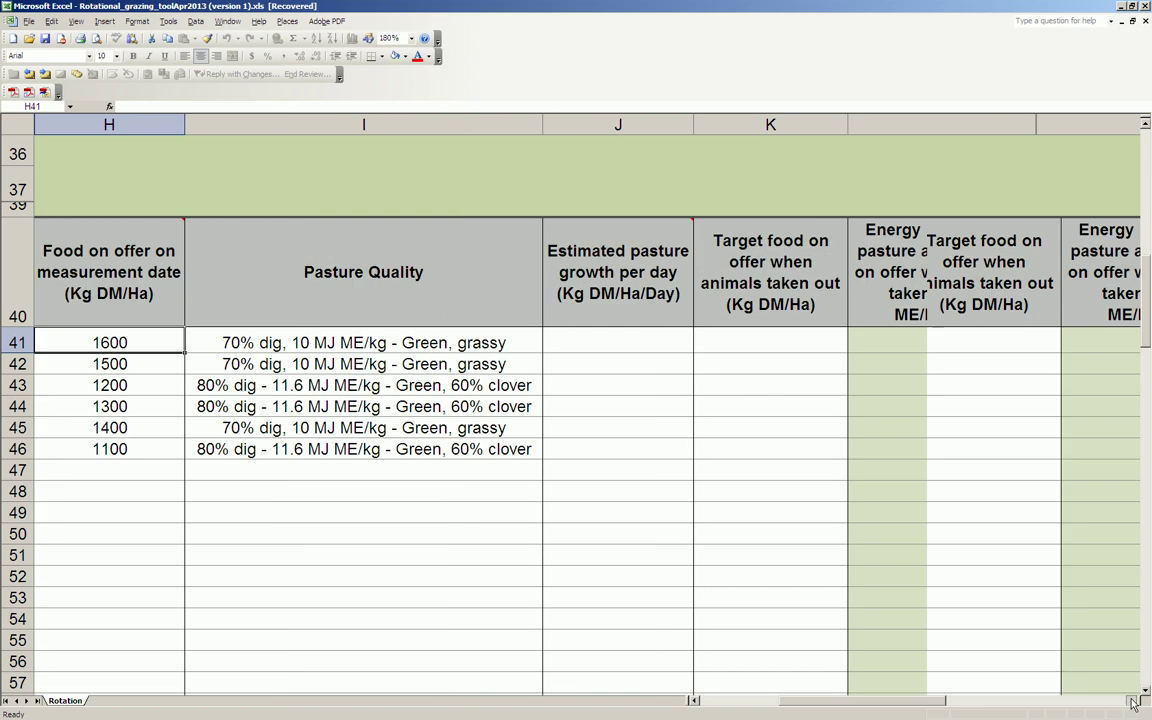
pyautogui.click(520, 349)
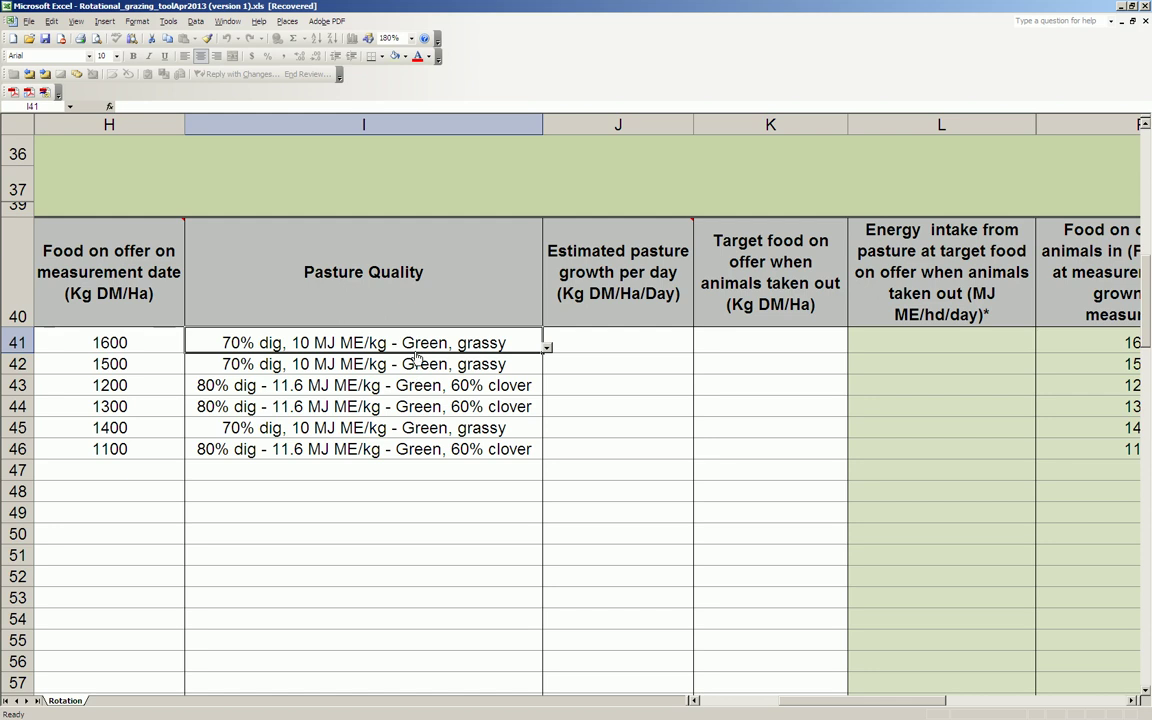
pyautogui.hotkey('alt', 'Down')
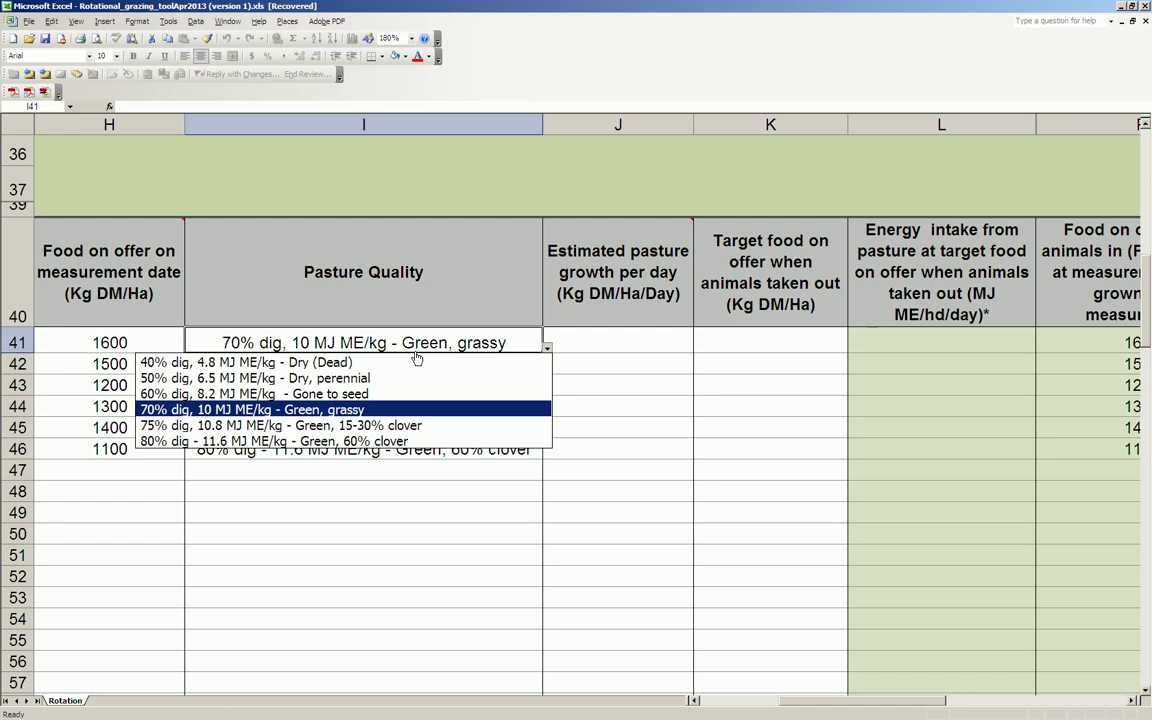
pyautogui.press('Return')
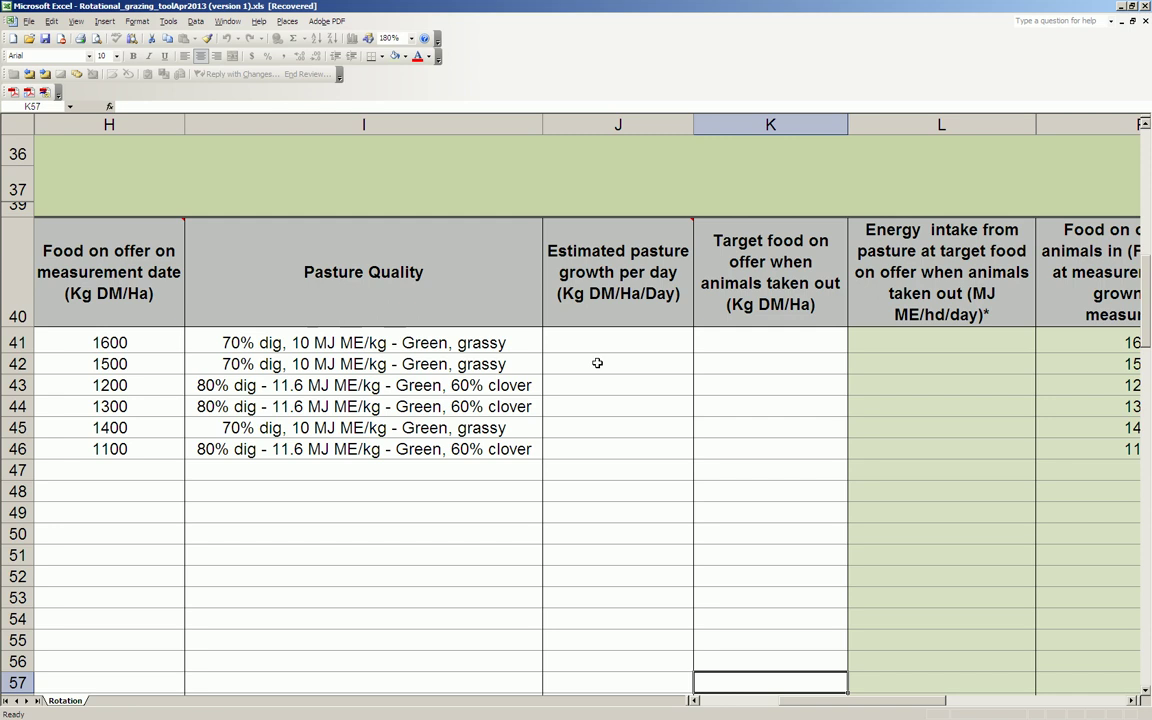
# Enter estimated daily pasture growth of 20 for Back, 15 for Scrubby, 20 for Noels, 20 for House, 15 for High camp and 20 for Nixes Cross.
pyautogui.click(598, 343)
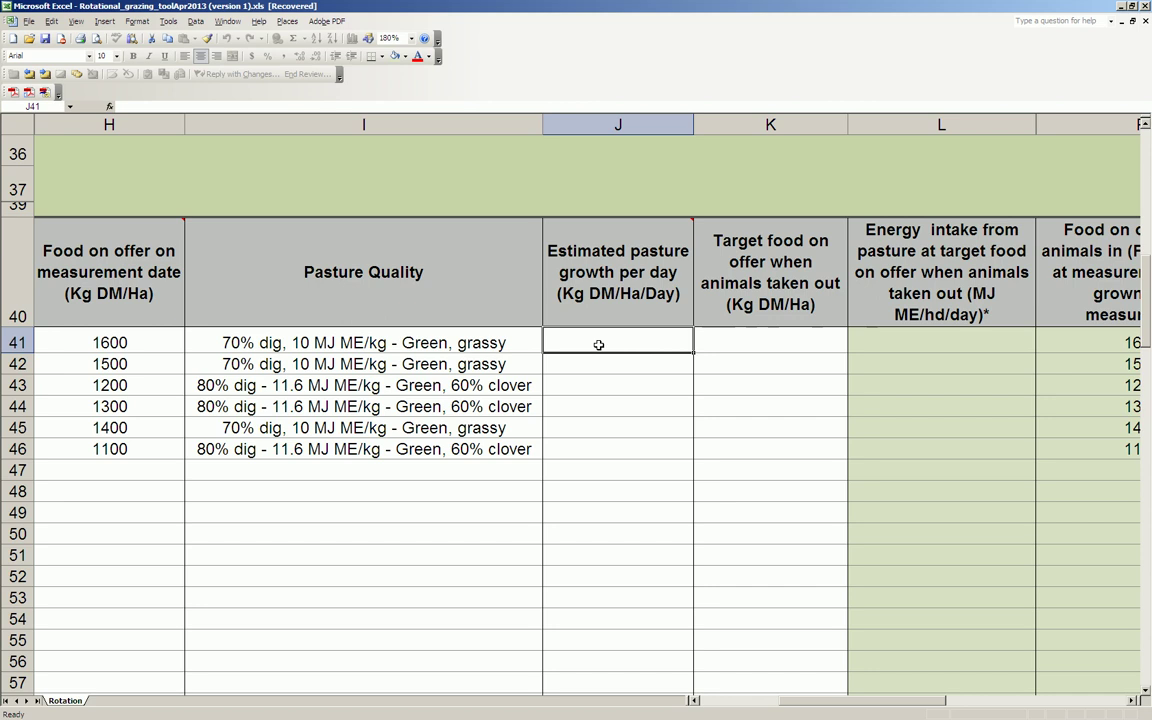
pyautogui.write('2')
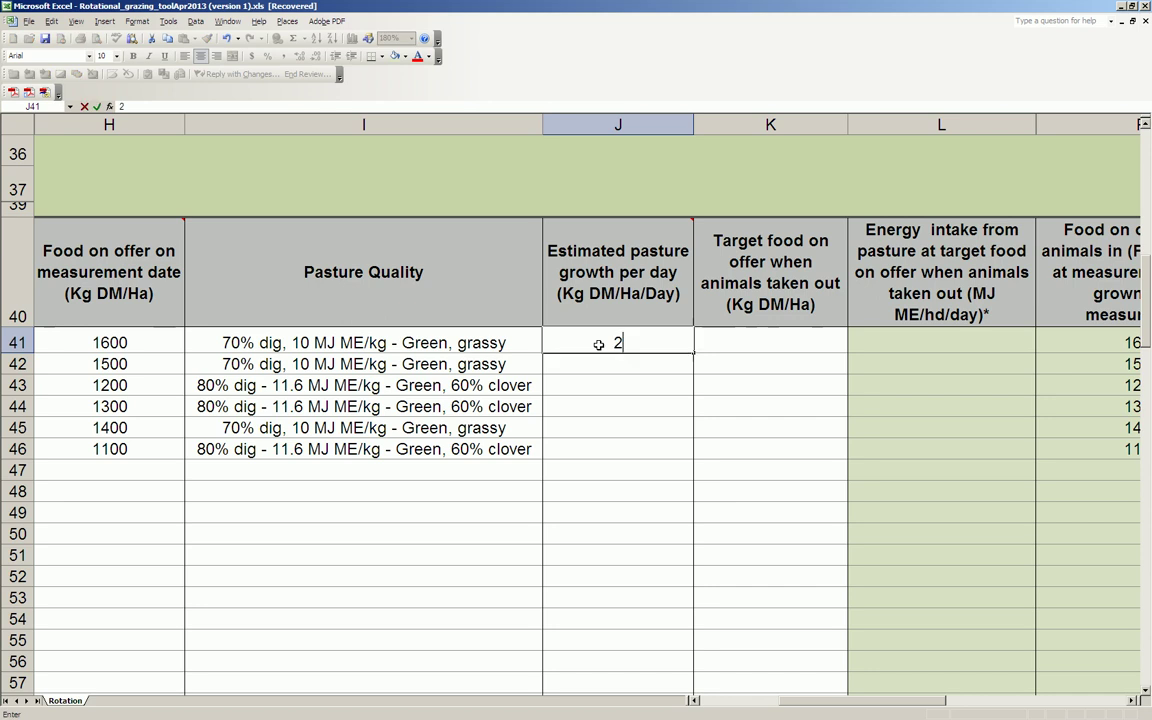
pyautogui.write('0')
pyautogui.press('Return')
pyautogui.write('1')
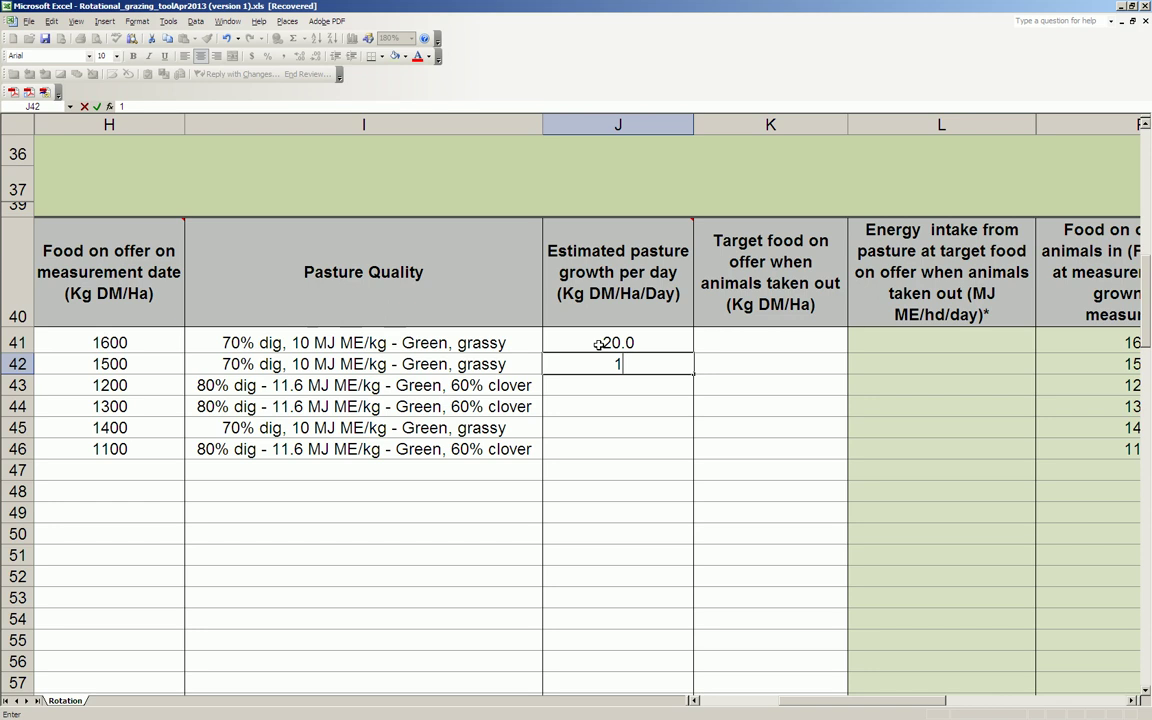
pyautogui.write('5')
pyautogui.press('Return')
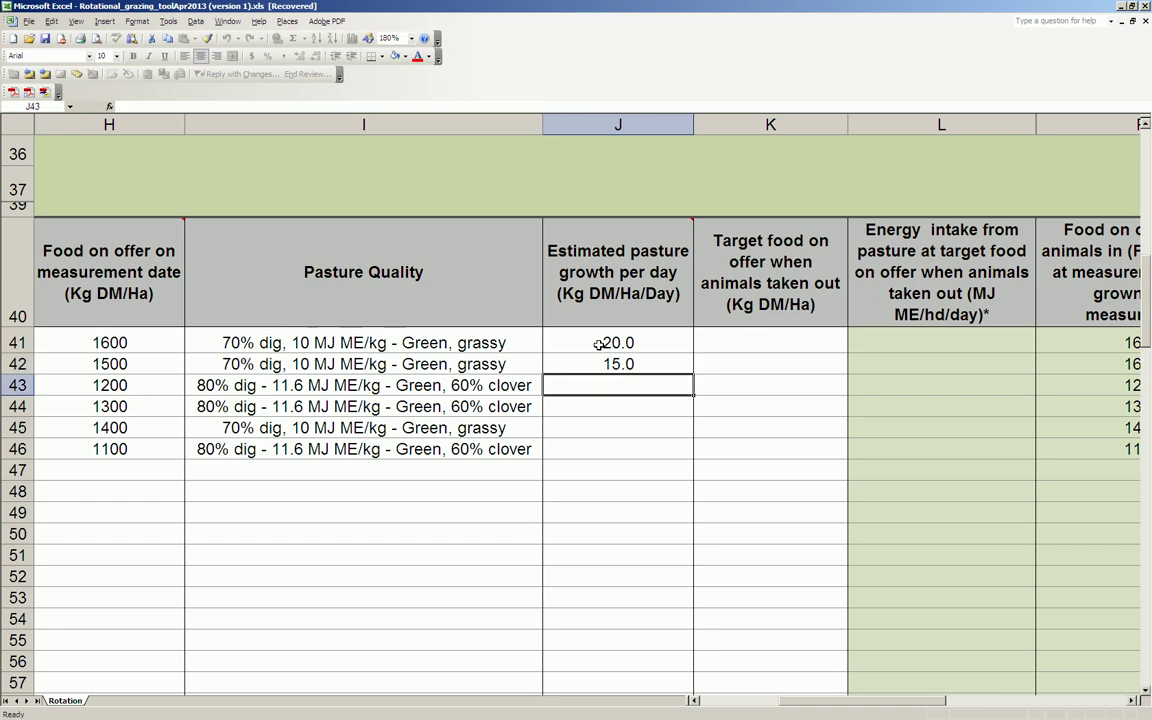
pyautogui.write('20')
pyautogui.press('Return')
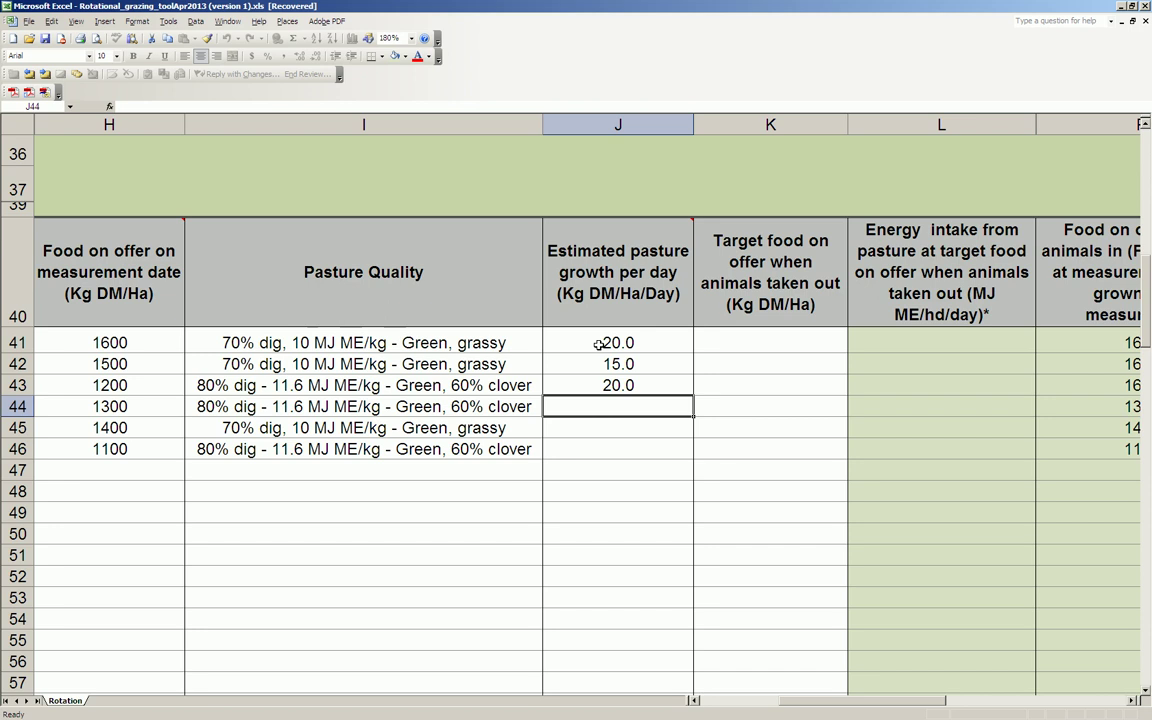
pyautogui.write('20')
pyautogui.press('Return')
pyautogui.write('15')
pyautogui.press('Return')
pyautogui.write('20')
pyautogui.press('Return')
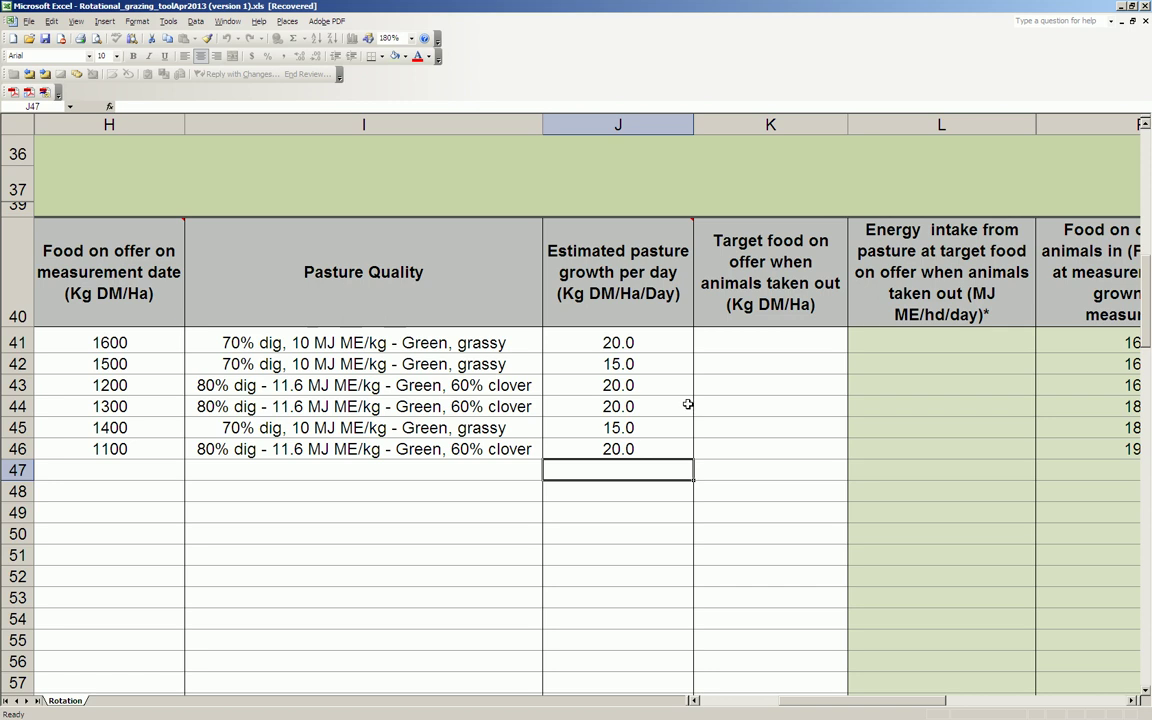
# Enter a target food on offer of 1000 kg DM/ha when animals are taken out for all six paddocks.
pyautogui.click(750, 341)
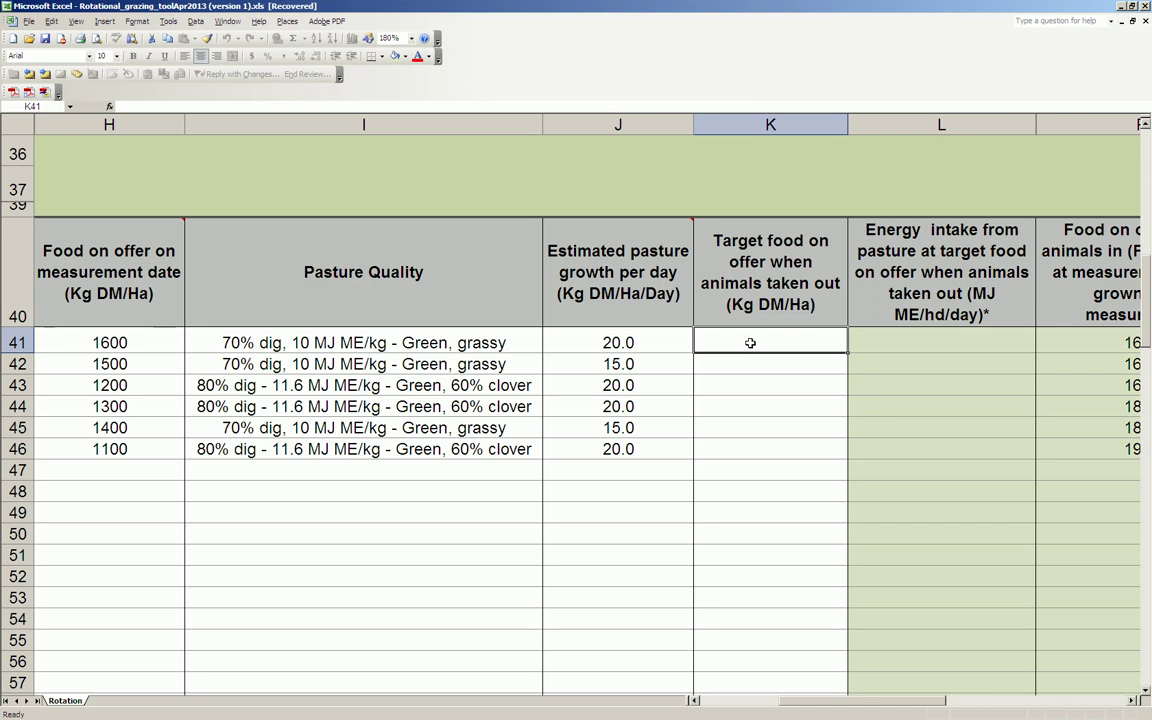
pyautogui.write('1000')
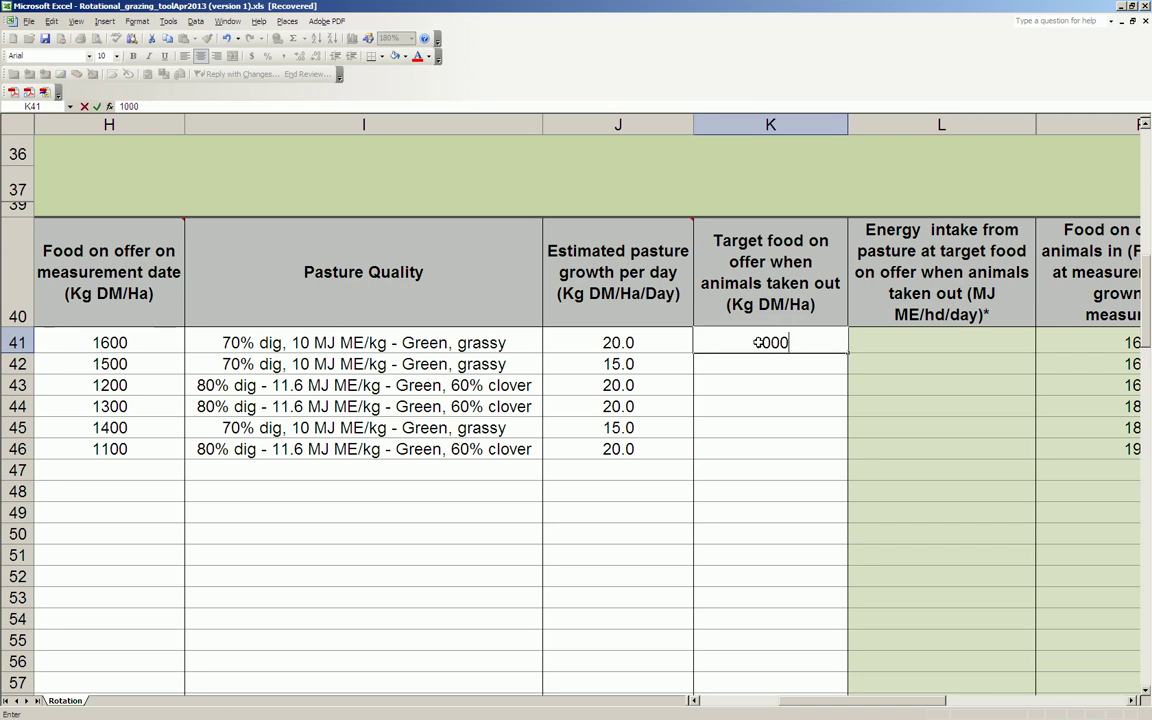
pyautogui.press('Return')
pyautogui.write('100')
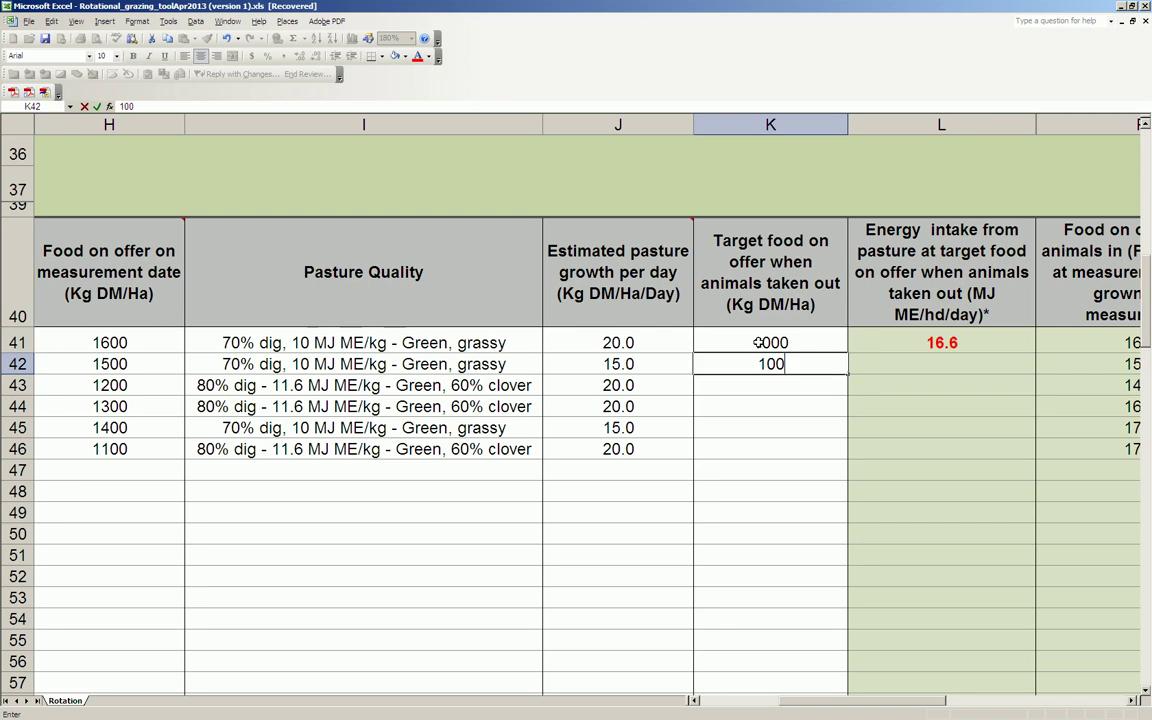
pyautogui.write('0')
pyautogui.press('Return')
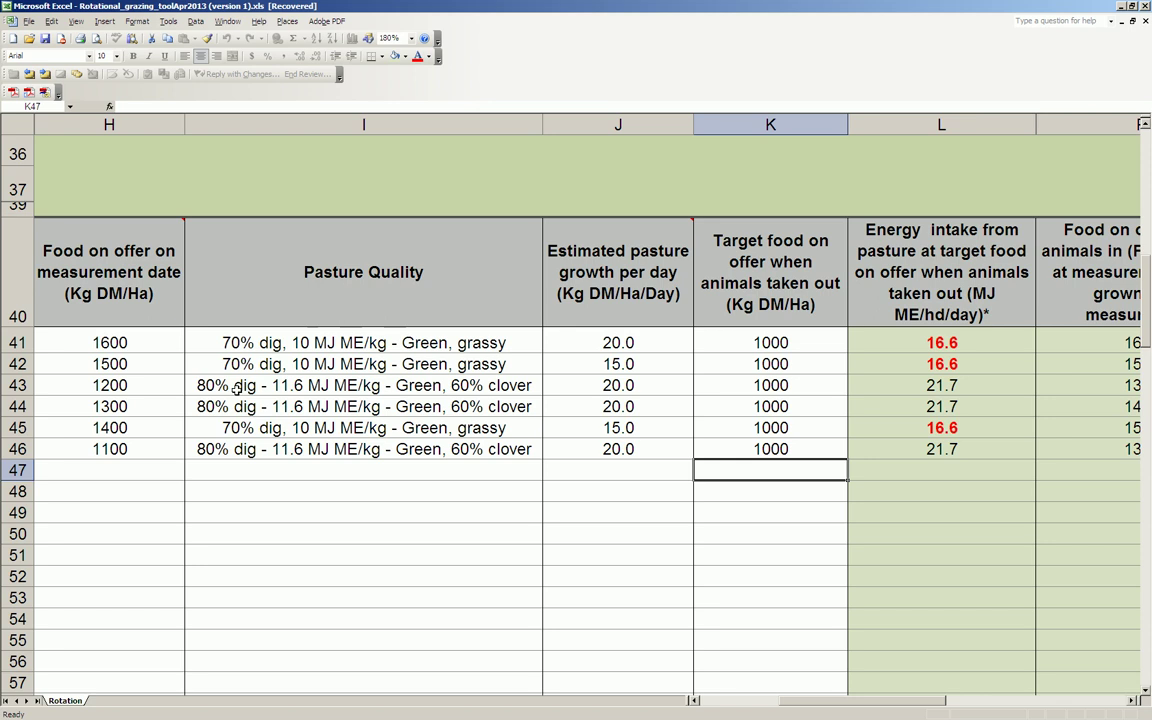
# Try a target food on offer of 1500 kg DM/ha for the Back paddock and restore it to 1000.
pyautogui.click(805, 343)
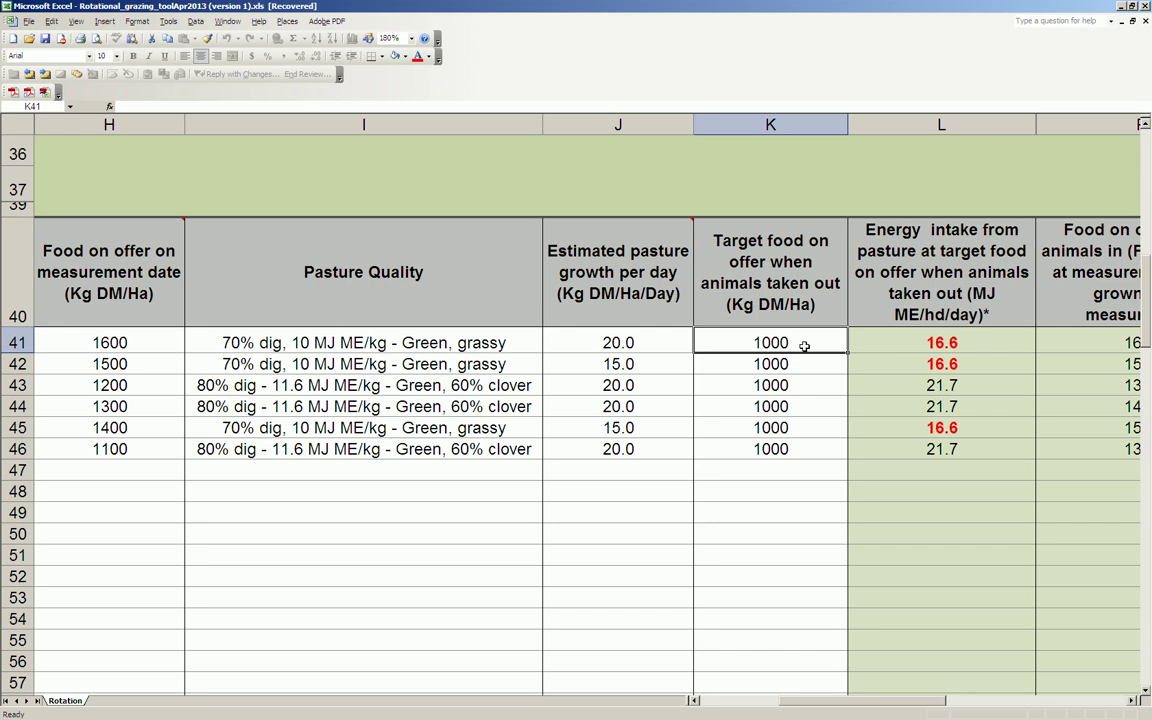
pyautogui.write('1500')
pyautogui.press('Return')
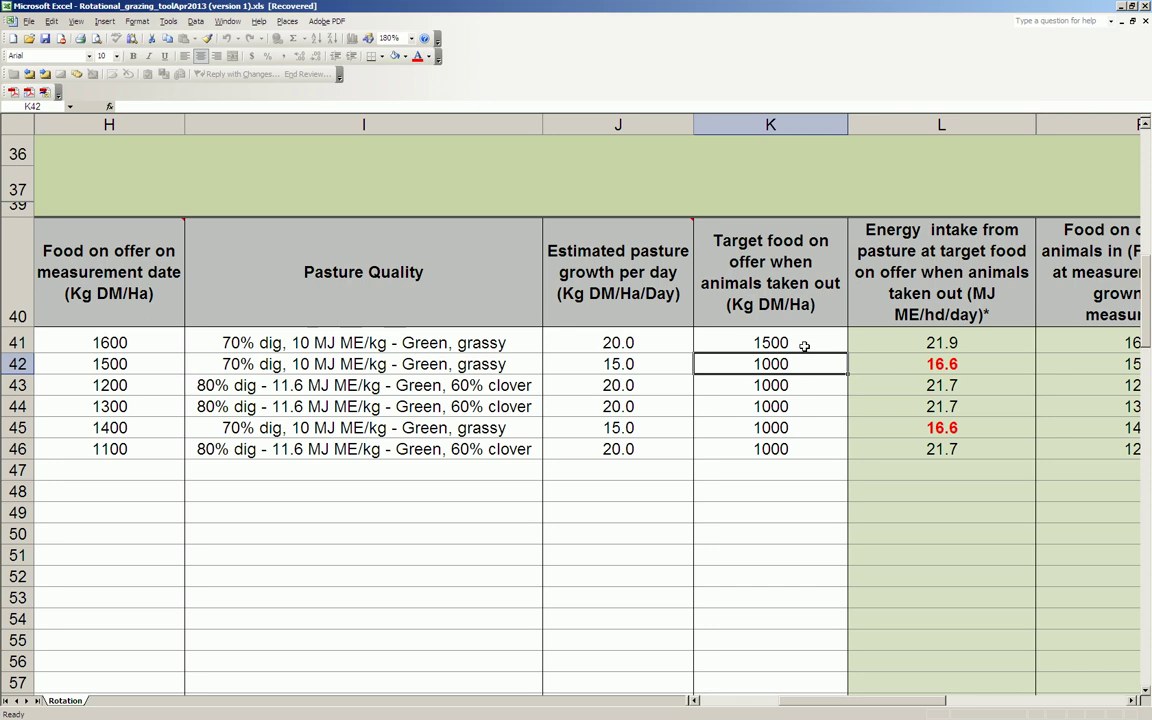
pyautogui.click(804, 345)
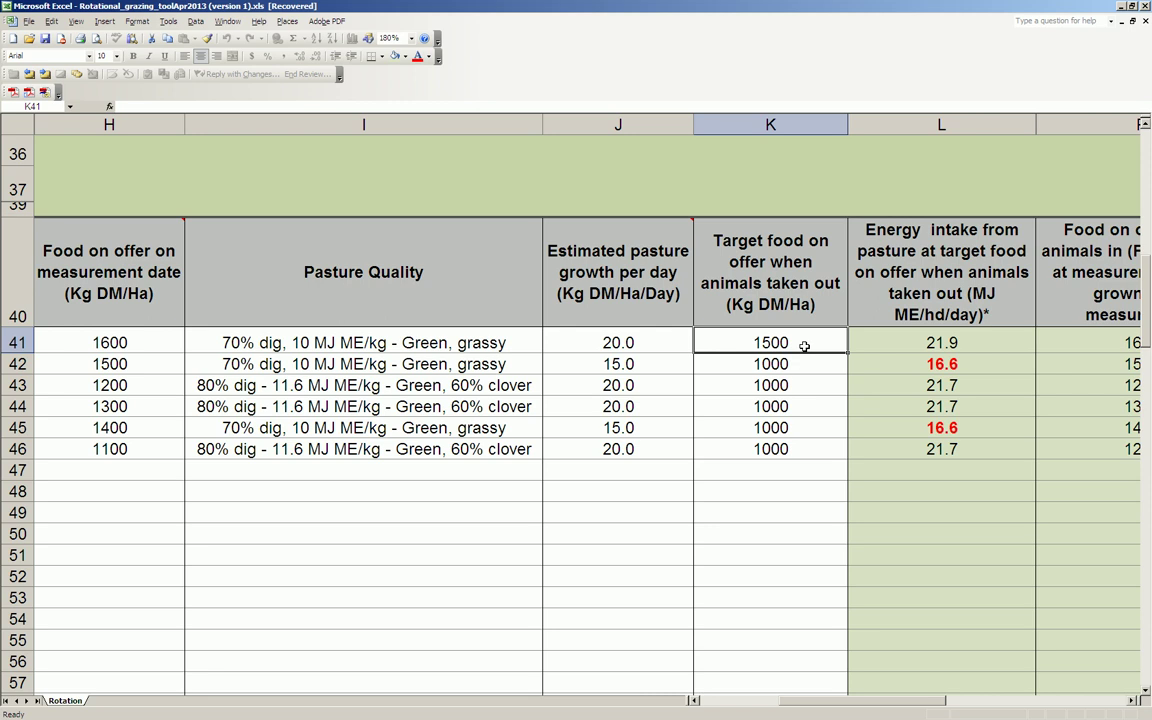
pyautogui.write('1000')
pyautogui.press('Return')
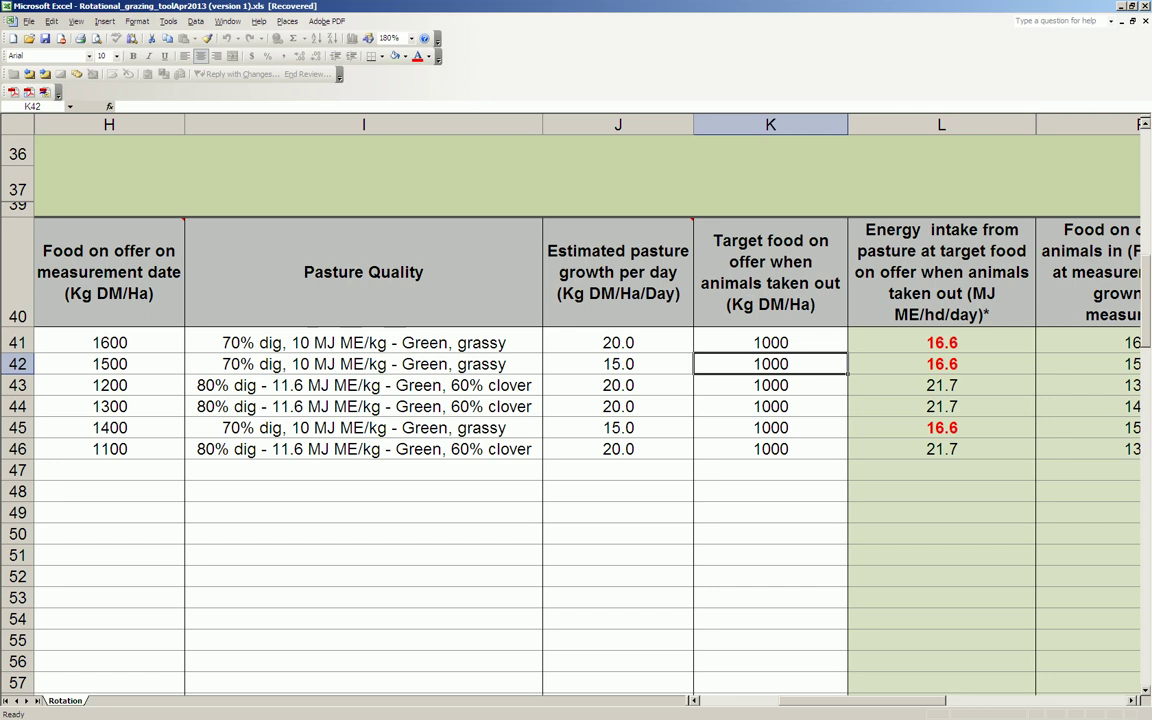
# Check the Optimum Food on Offer slide in PowerPoint, return to Excel and examine each paddock's grazing days and stock move dates.
pyautogui.hotkey('alt', 'Tab')
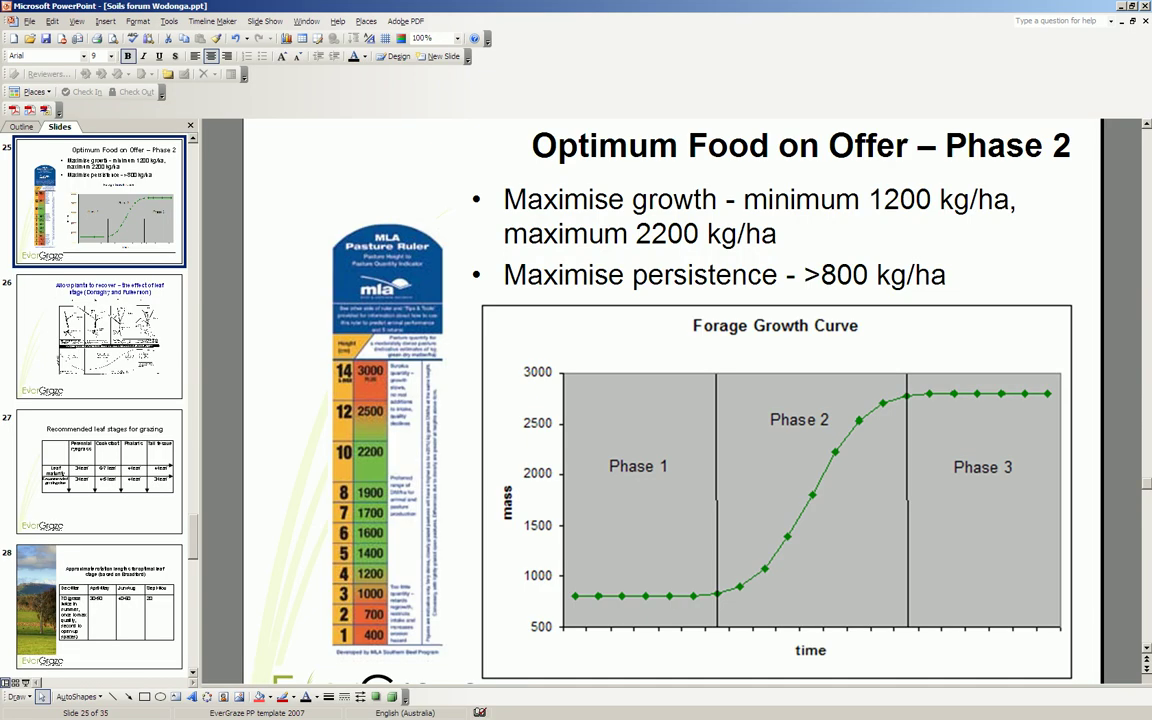
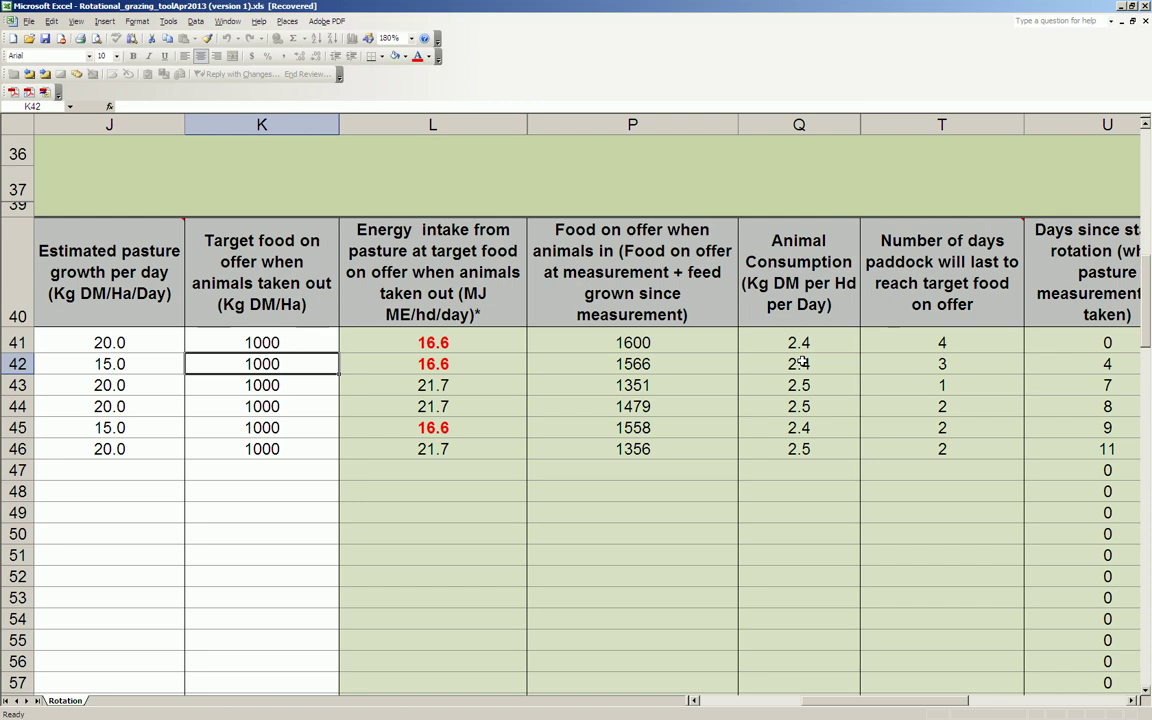
pyautogui.click(1134, 701)
pyautogui.click(1134, 701)
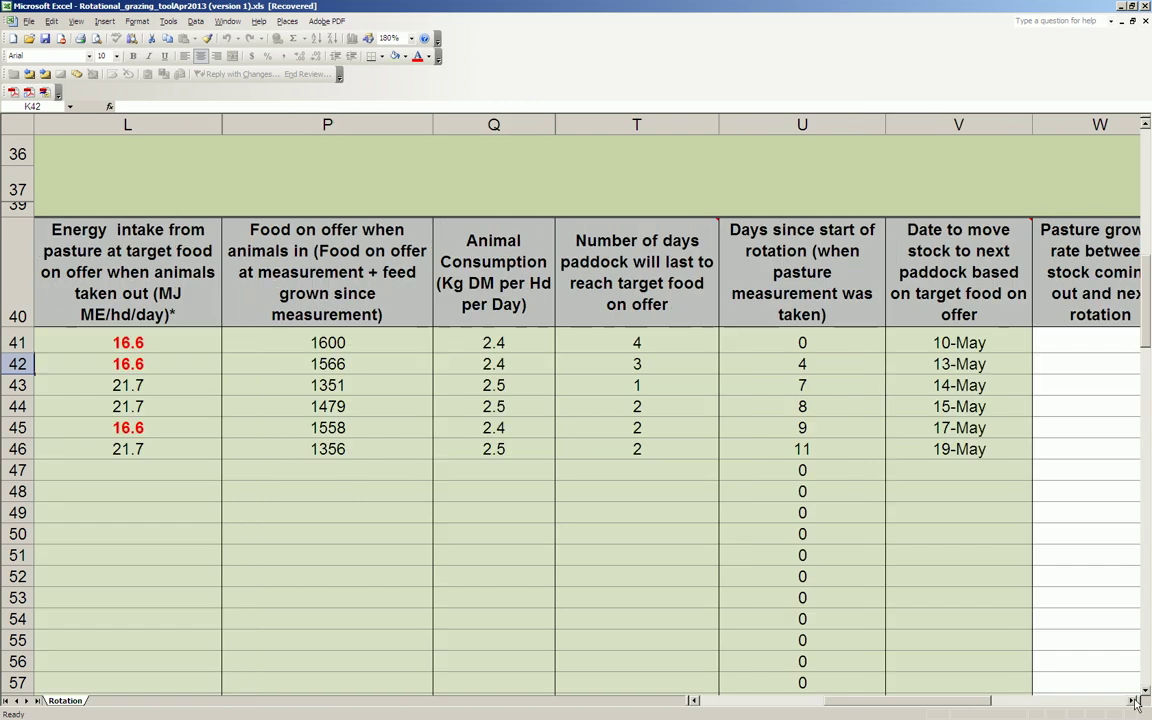
pyautogui.moveTo(636, 297)
# Switch to PowerPoint, review the slides on leaf-stage recovery, recommended grazing leaf stages and approximate rotation lengths, and return to the Excel planner.
pyautogui.hotkey('alt', 'Tab')
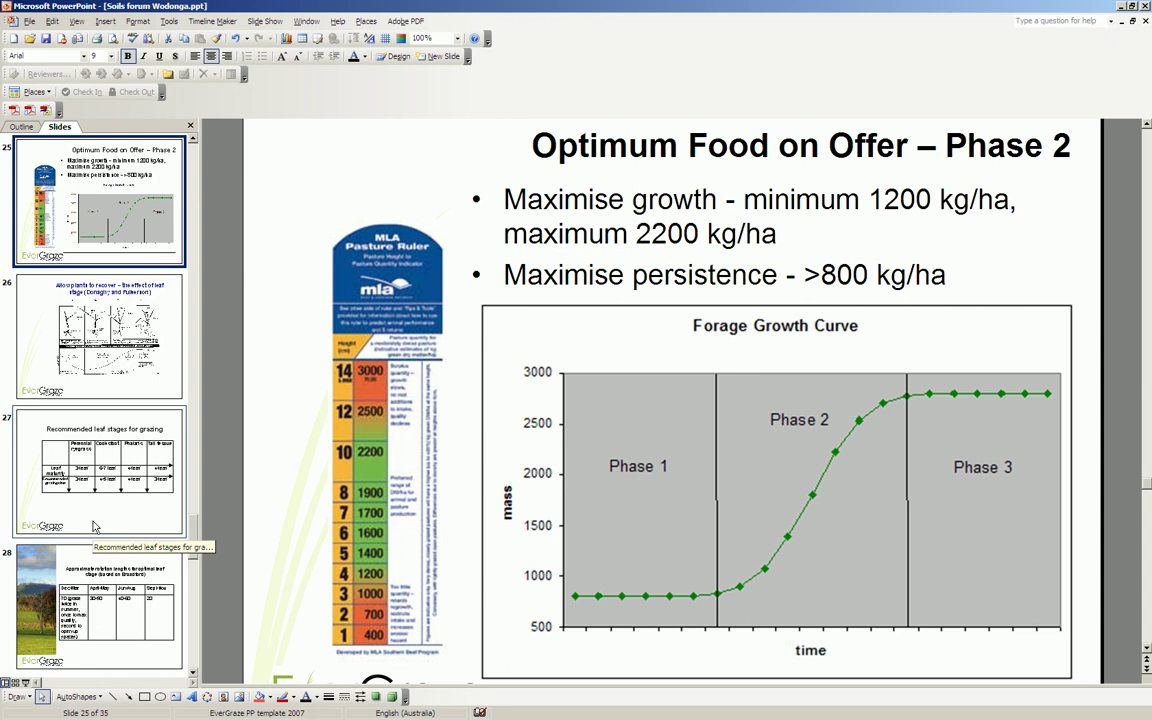
pyautogui.click(128, 378)
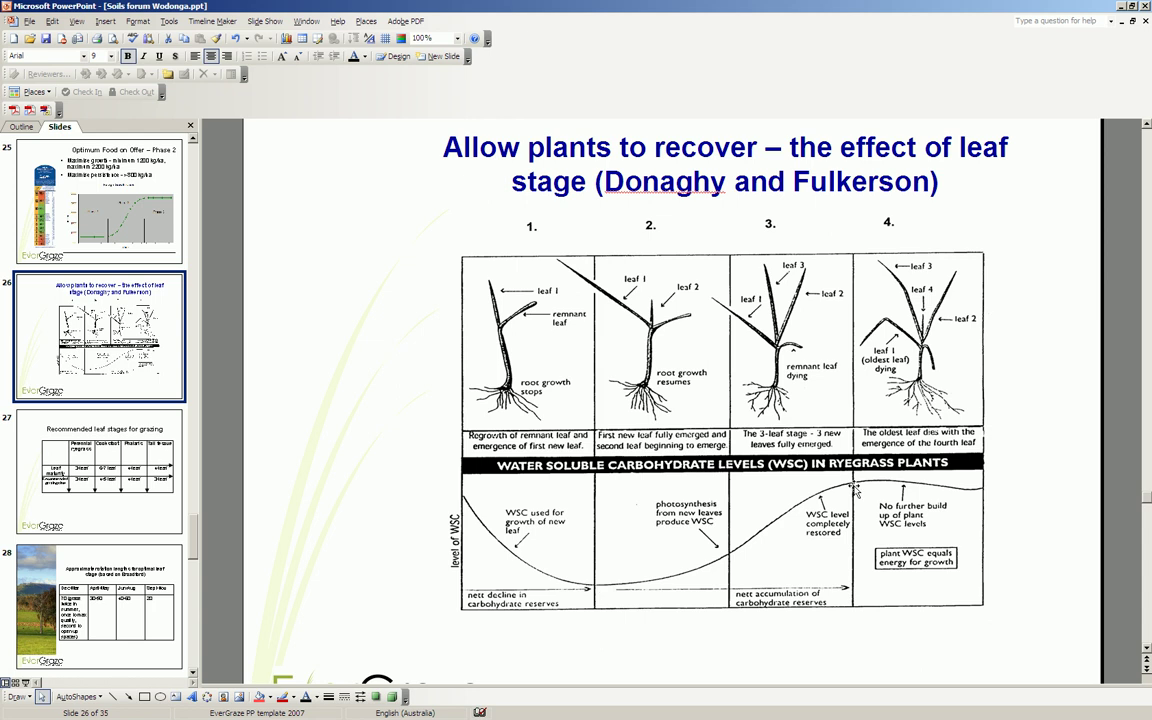
pyautogui.click(158, 450)
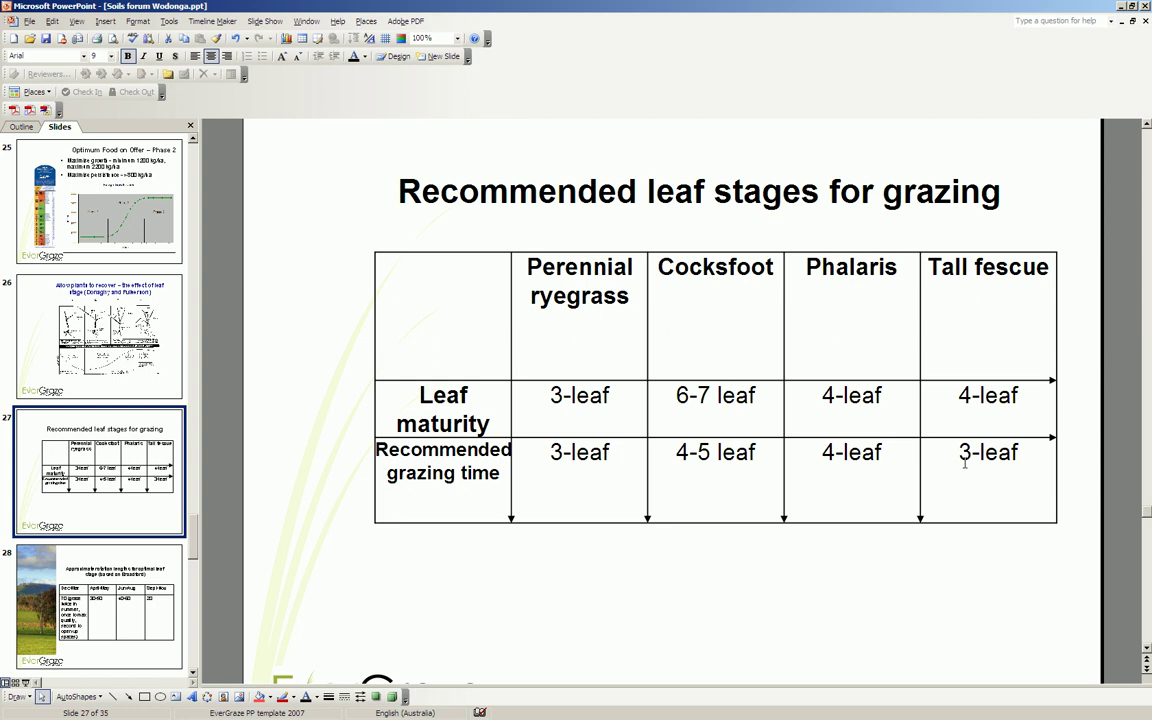
pyautogui.click(50, 632)
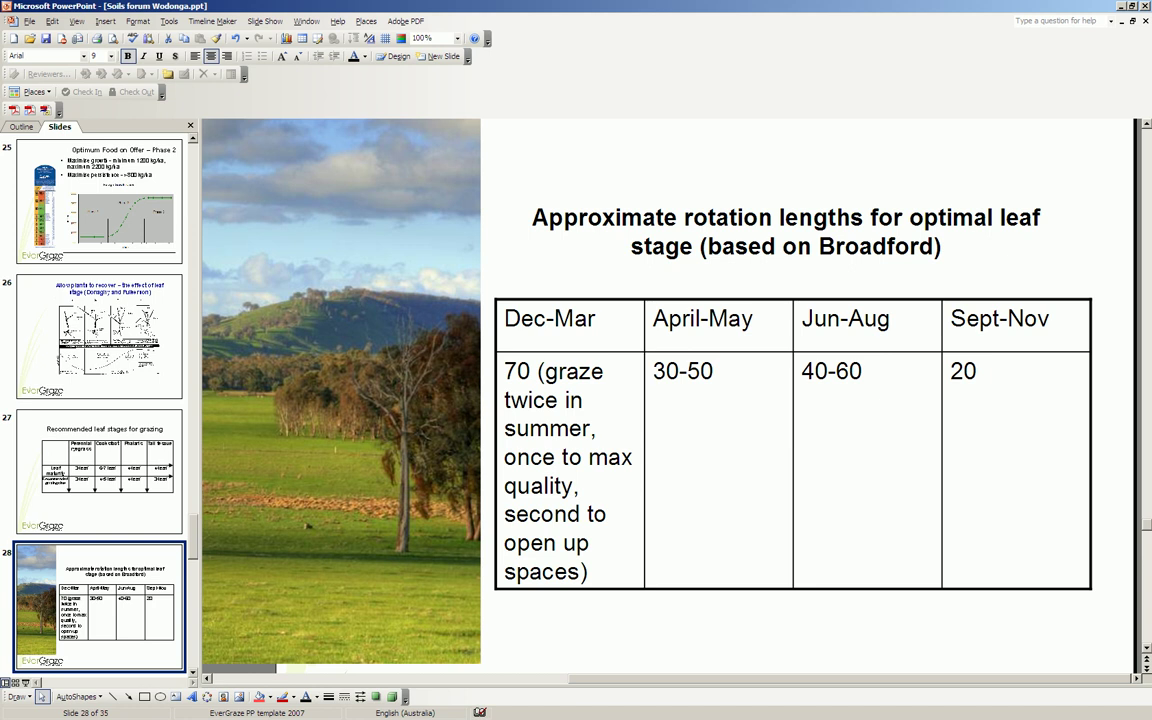
pyautogui.hotkey('alt', 'Tab')
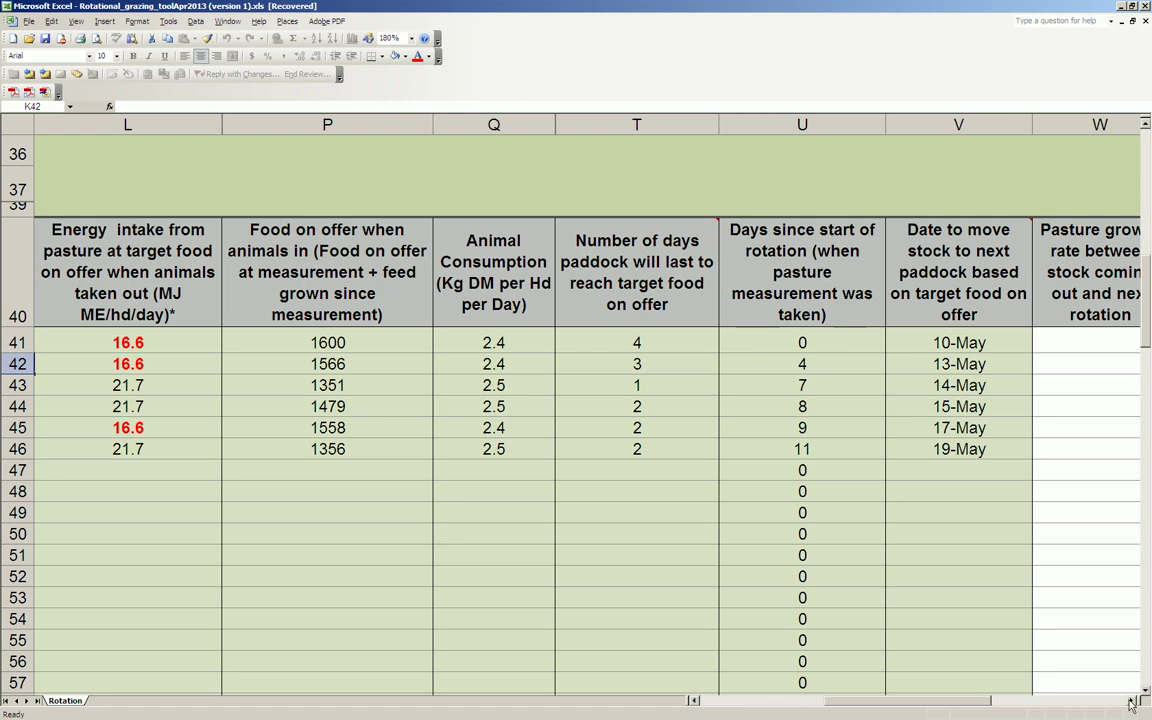
# Set the number of animals in the rotation to 300.
pyautogui.click(694, 701)
pyautogui.click(695, 702)
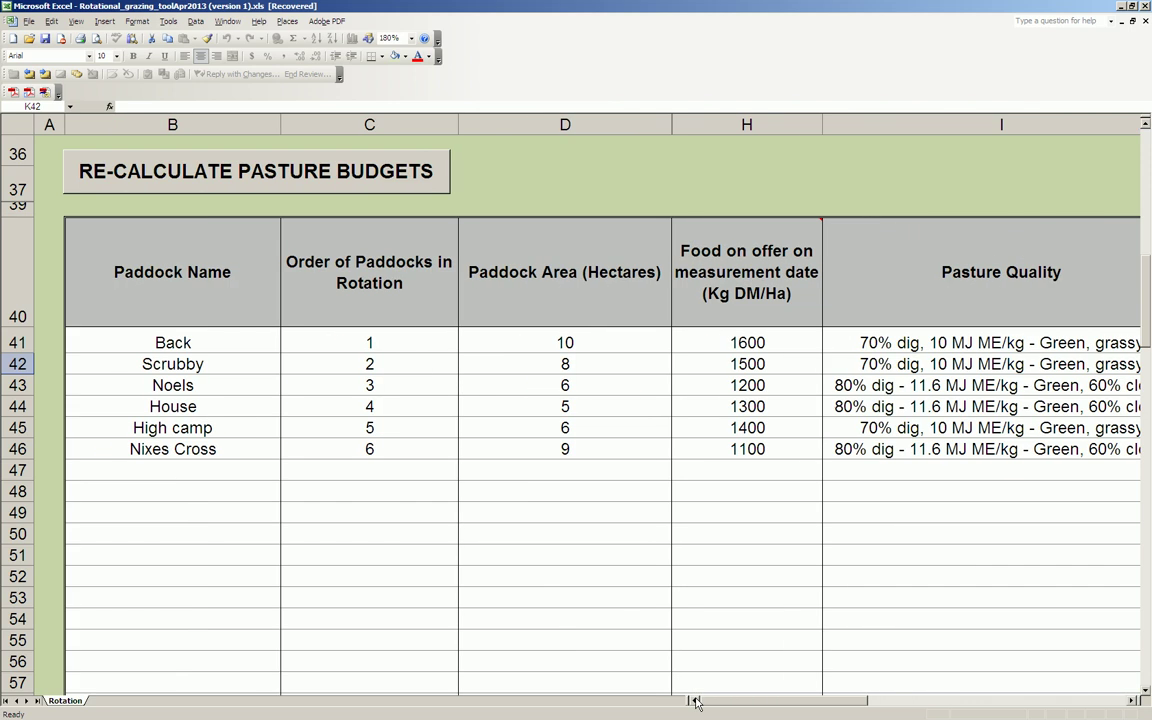
pyautogui.scroll(1, 663, 648)
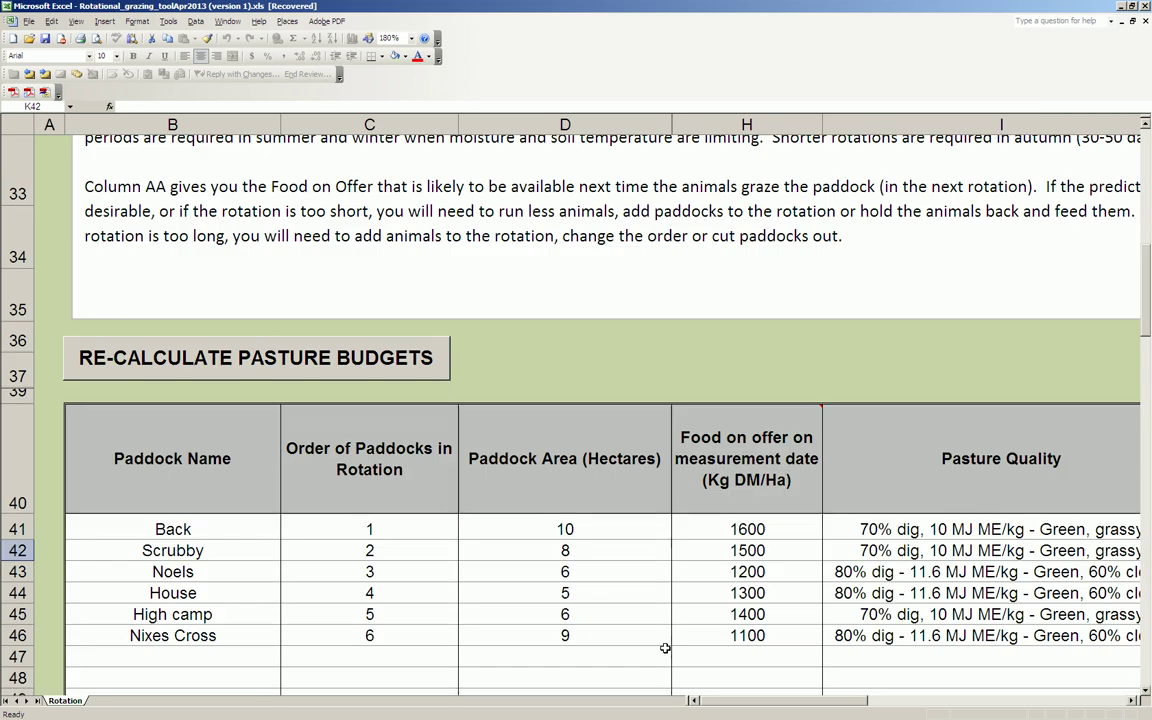
pyautogui.scroll(5, 668, 655)
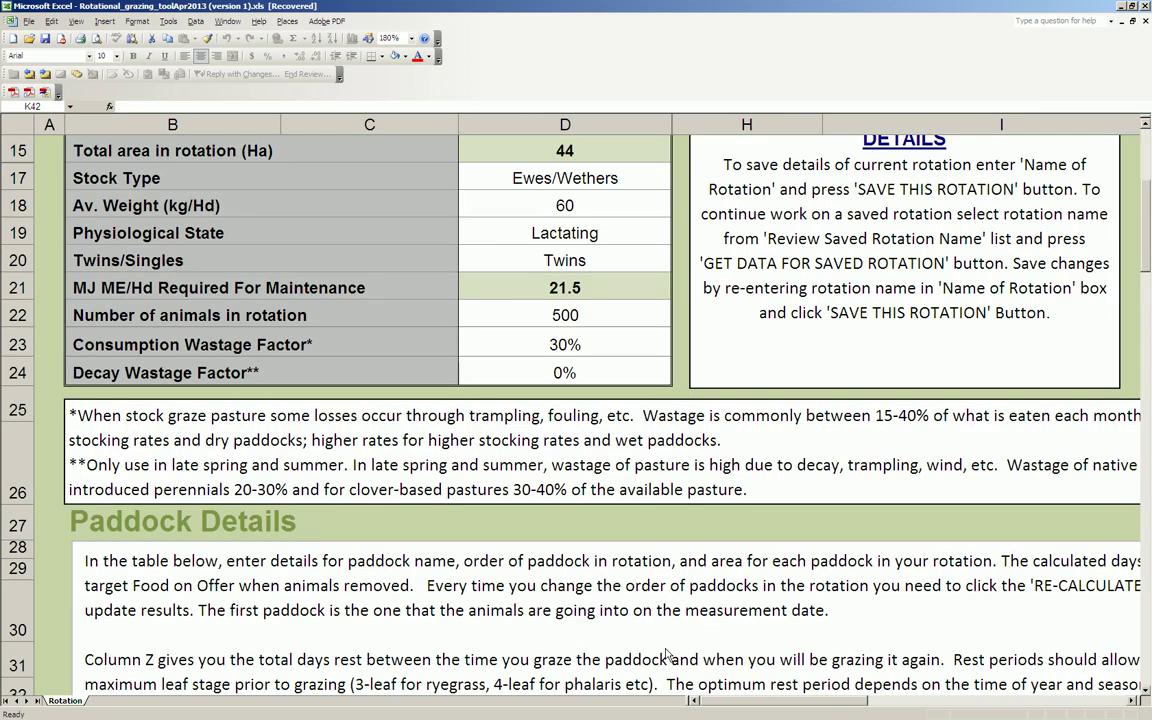
pyautogui.scroll(1, 583, 371)
pyautogui.click(583, 371)
pyautogui.write('3')
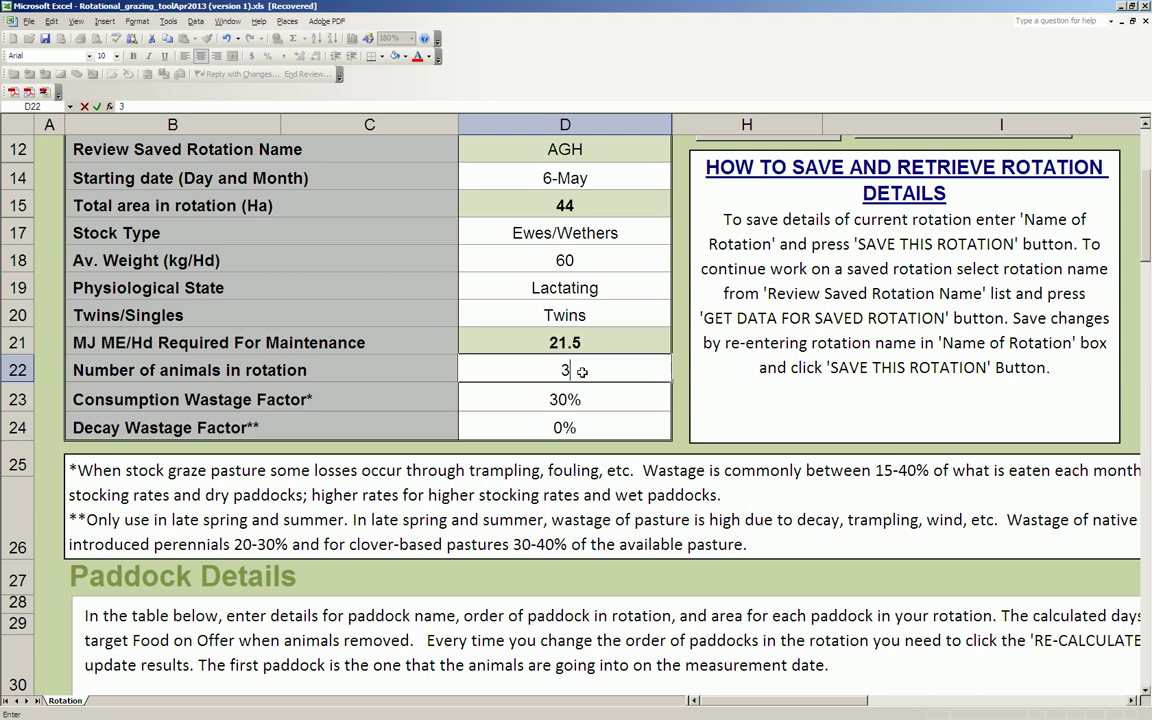
pyautogui.write('00')
pyautogui.scroll(-6, 601, 651)
pyautogui.click(1115, 686)
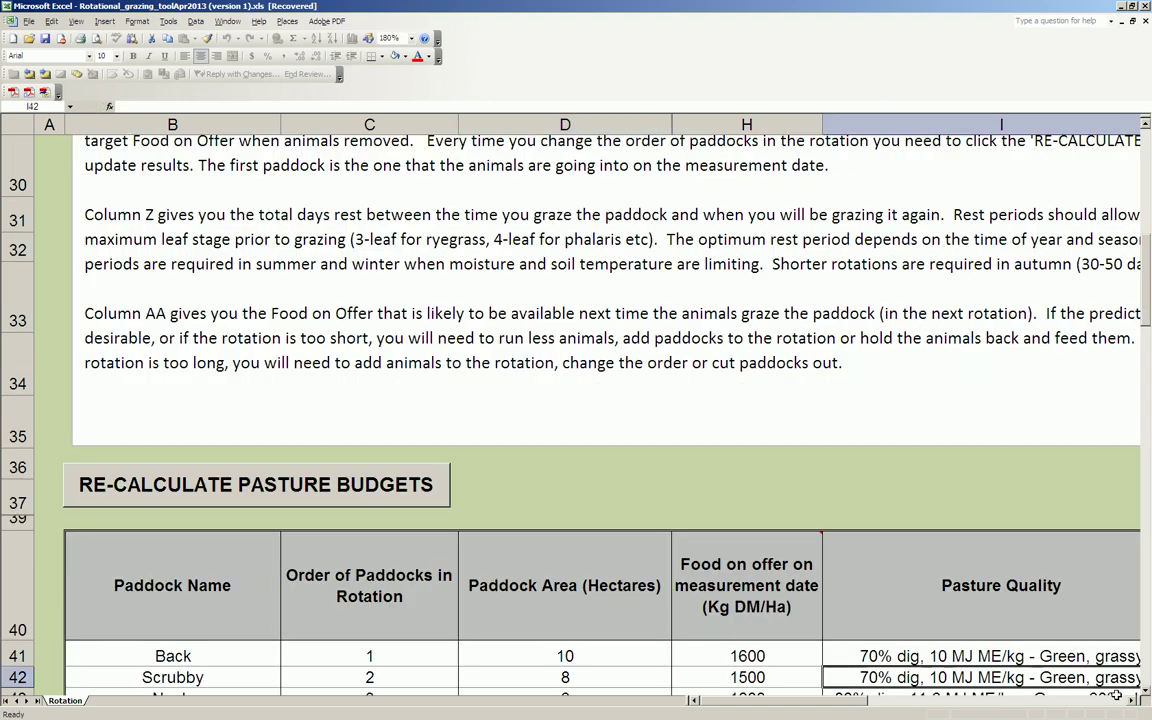
# Enter a pasture growth rate of 20 between stock coming out and the next rotation for all six paddocks.
pyautogui.click(1133, 700)
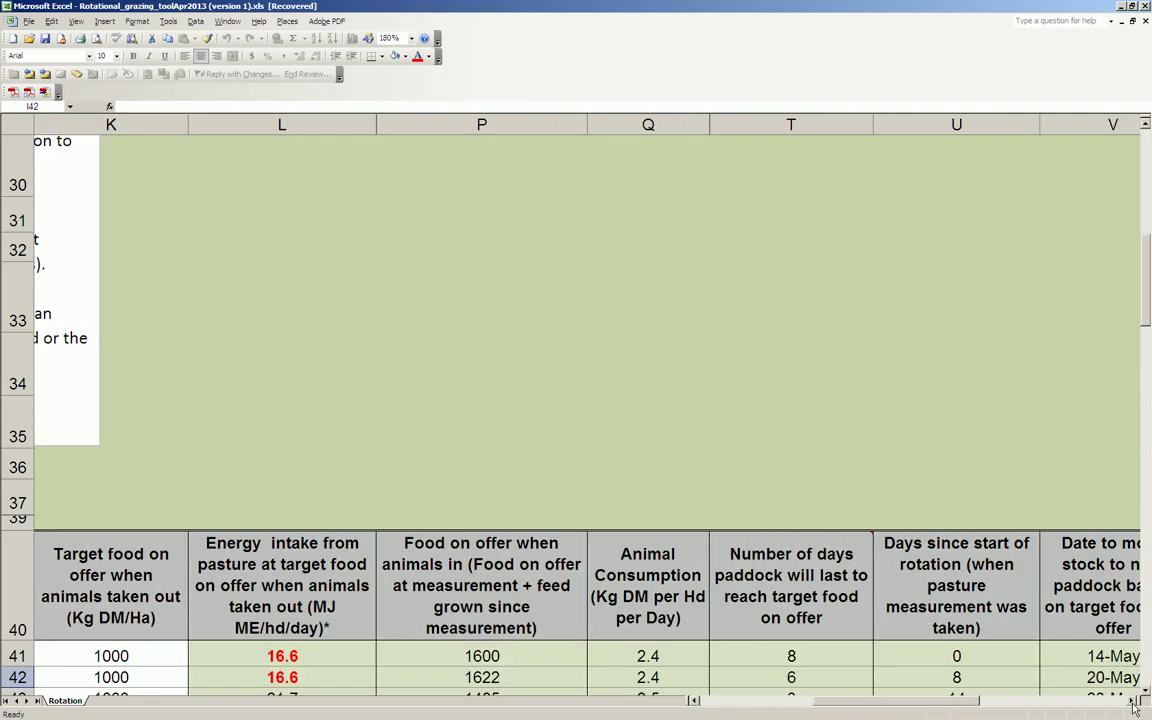
pyautogui.scroll(-2, 1134, 707)
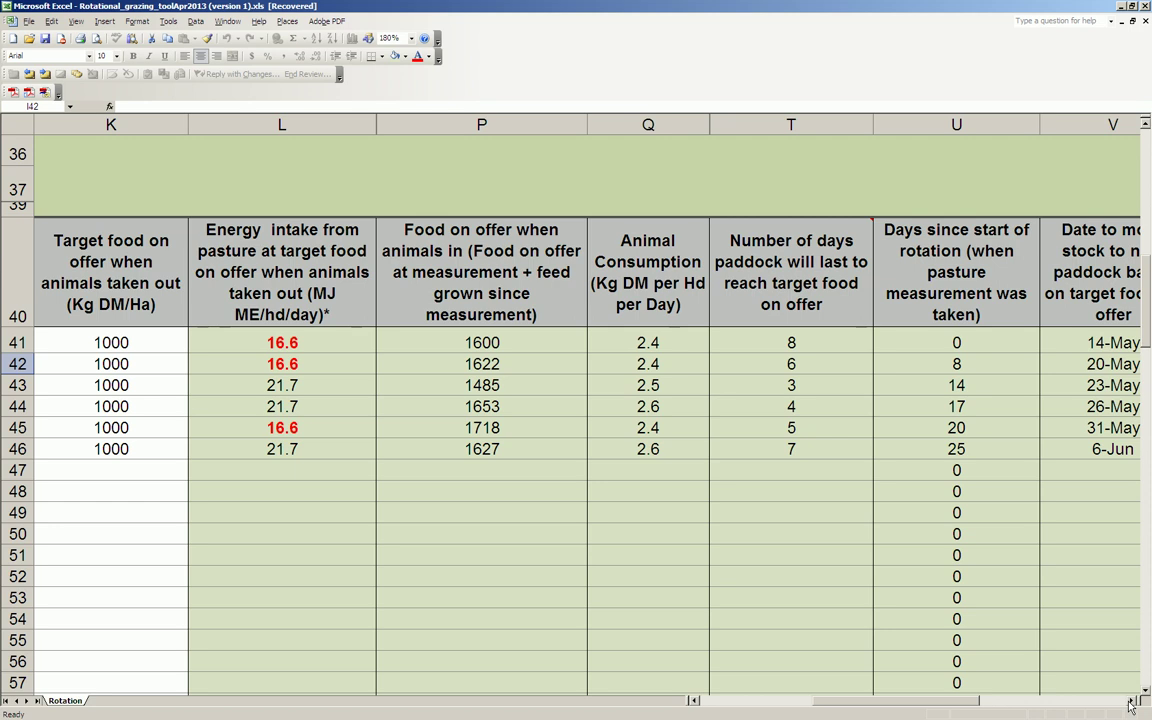
pyautogui.click(1131, 702)
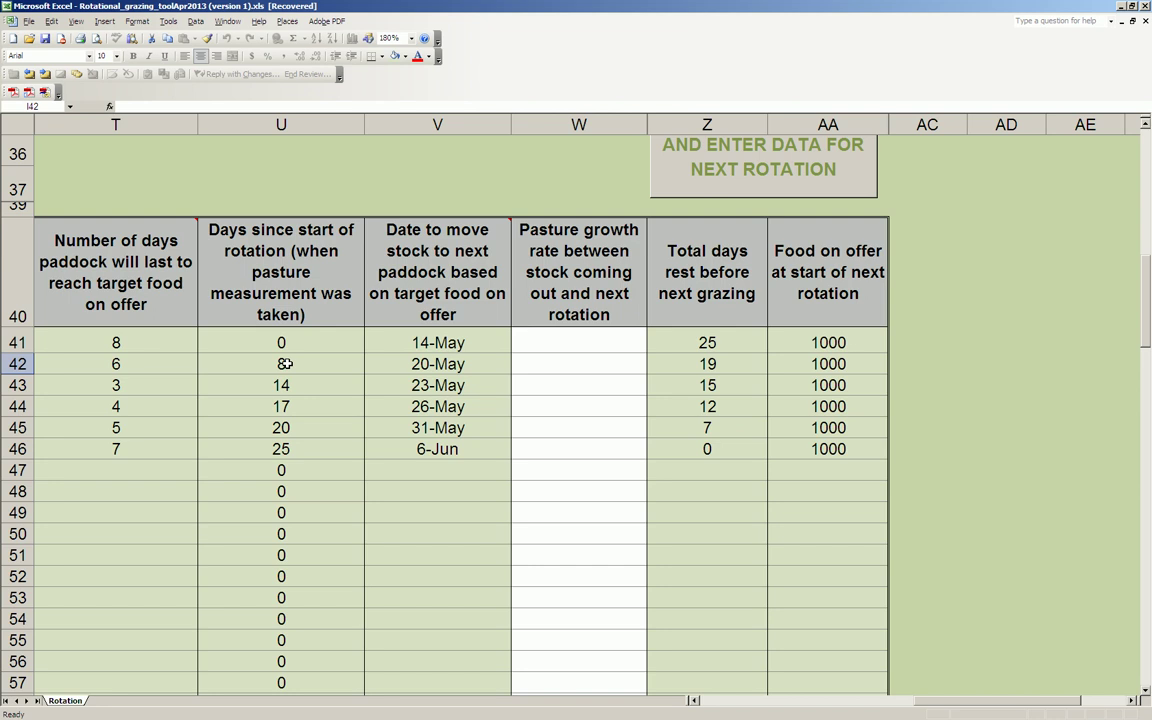
pyautogui.click(522, 340)
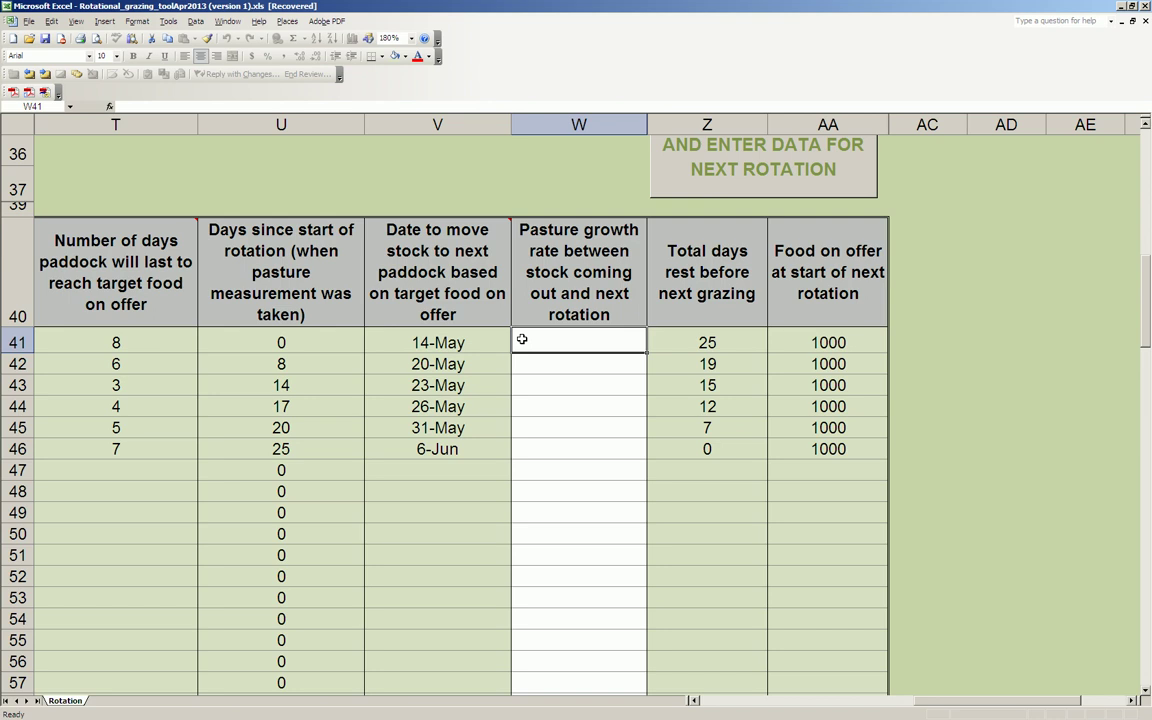
pyautogui.write('20')
pyautogui.press('Return')
pyautogui.write('2')
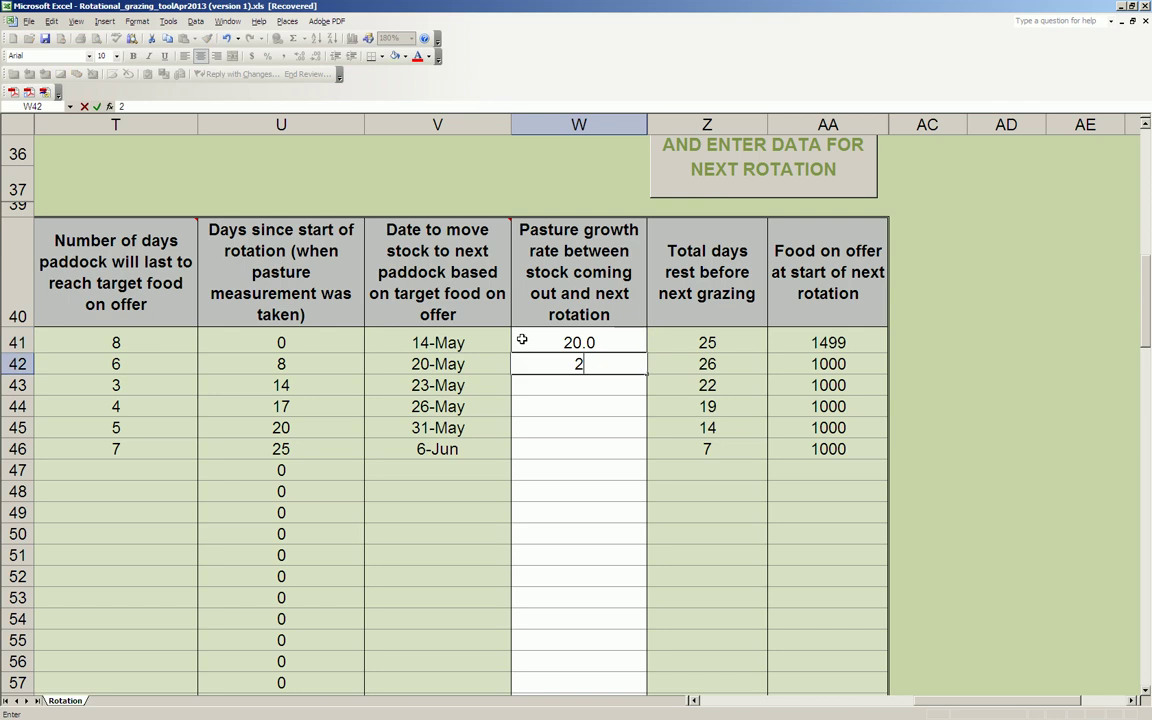
pyautogui.write('0')
pyautogui.press('Return')
pyautogui.write('20')
pyautogui.press('Return')
pyautogui.write('20')
pyautogui.press('Return')
pyautogui.write('20')
pyautogui.press('Return')
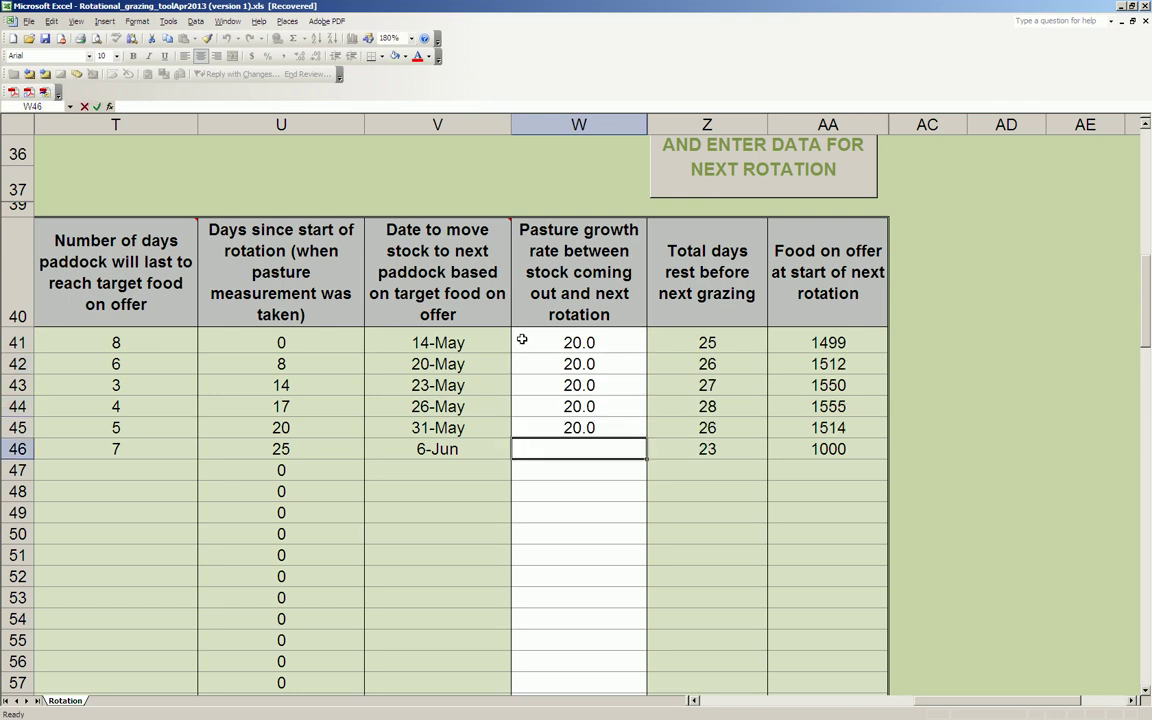
pyautogui.write('20')
pyautogui.press('Return')
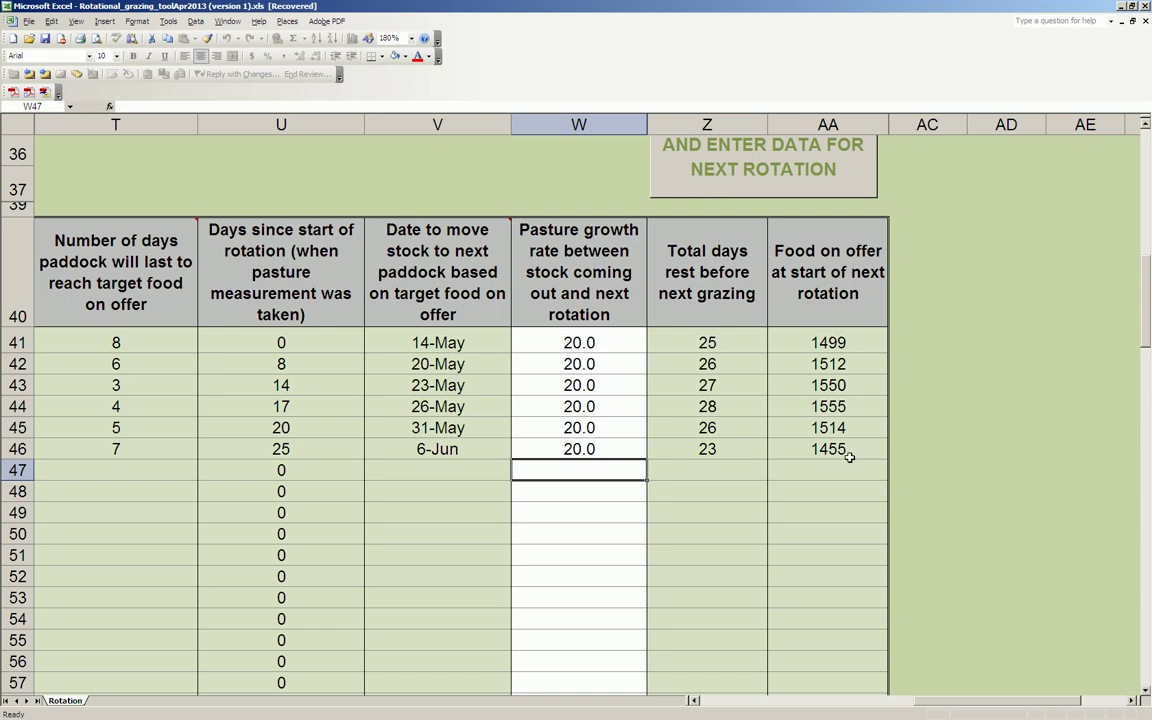
pyautogui.scroll(1, 848, 456)
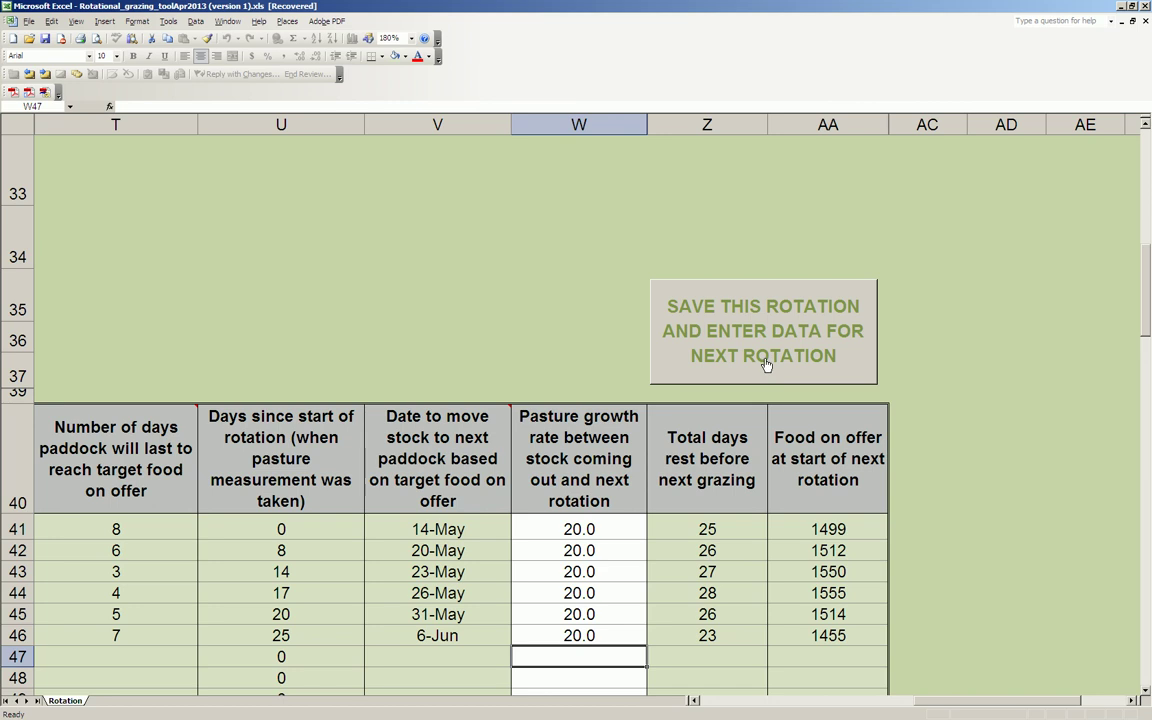
# Save this rotation and carry its data into the next one, naming it with the owner's first name followed by "rotation 2".
pyautogui.click(767, 365)
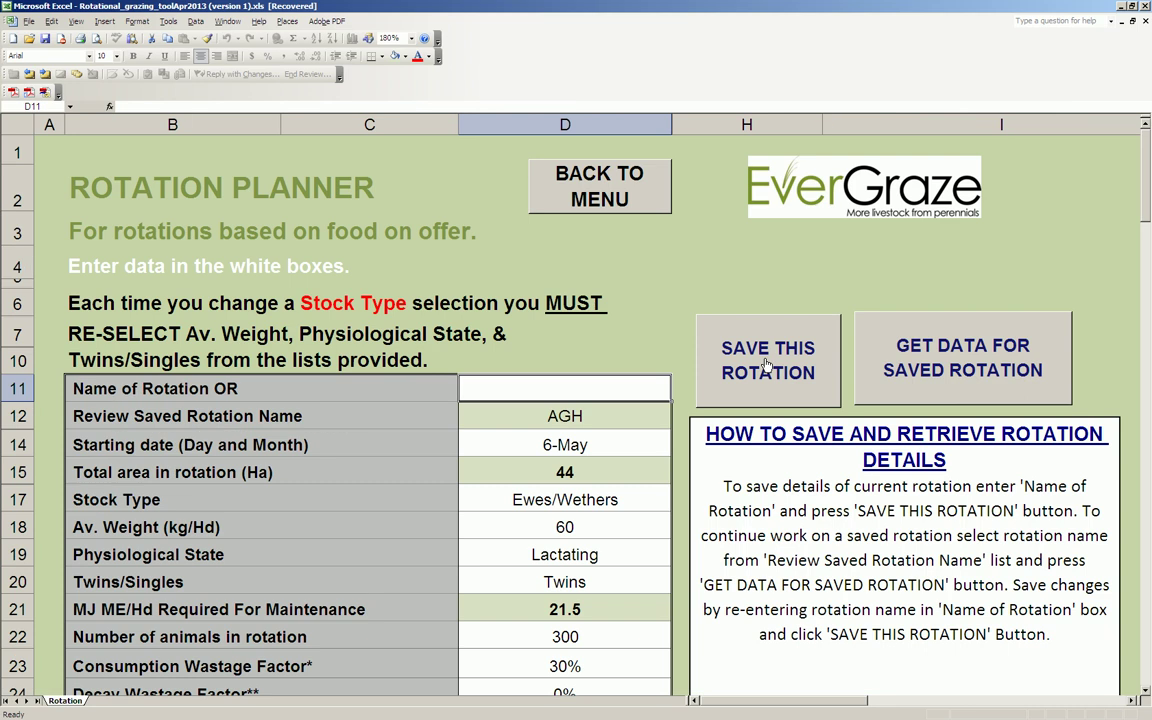
pyautogui.scroll(-1, 767, 365)
pyautogui.write('Kate')
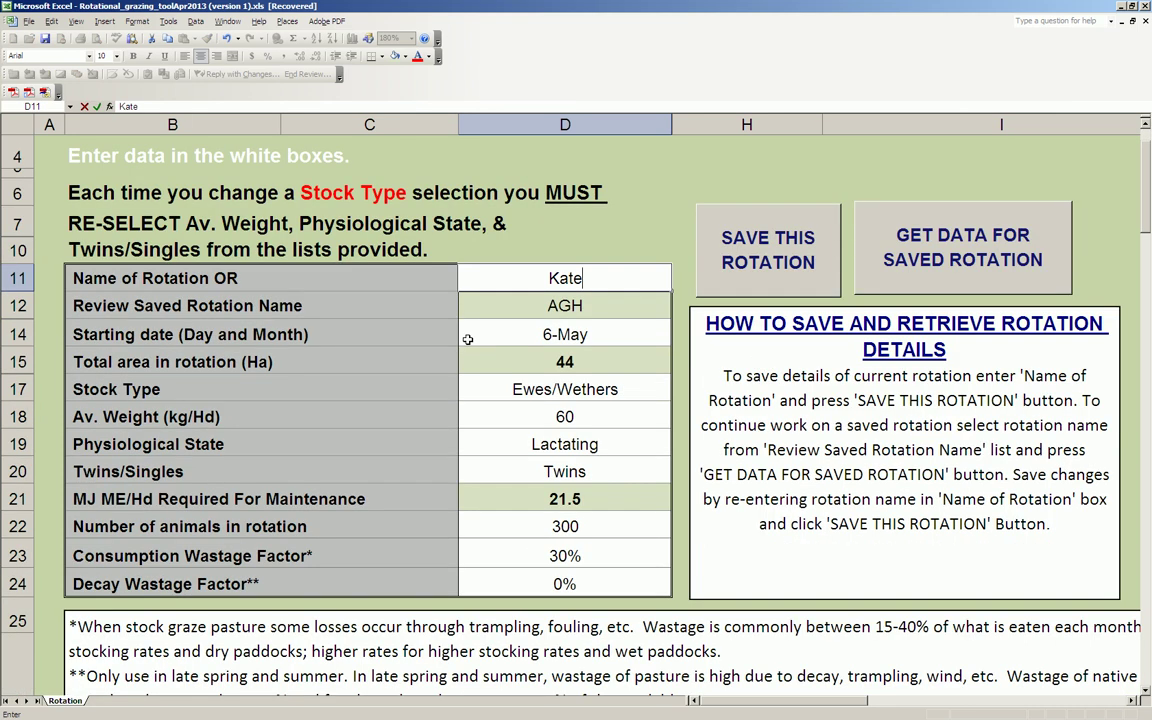
pyautogui.write("'s rotation 2")
pyautogui.scroll(-1, 612, 512)
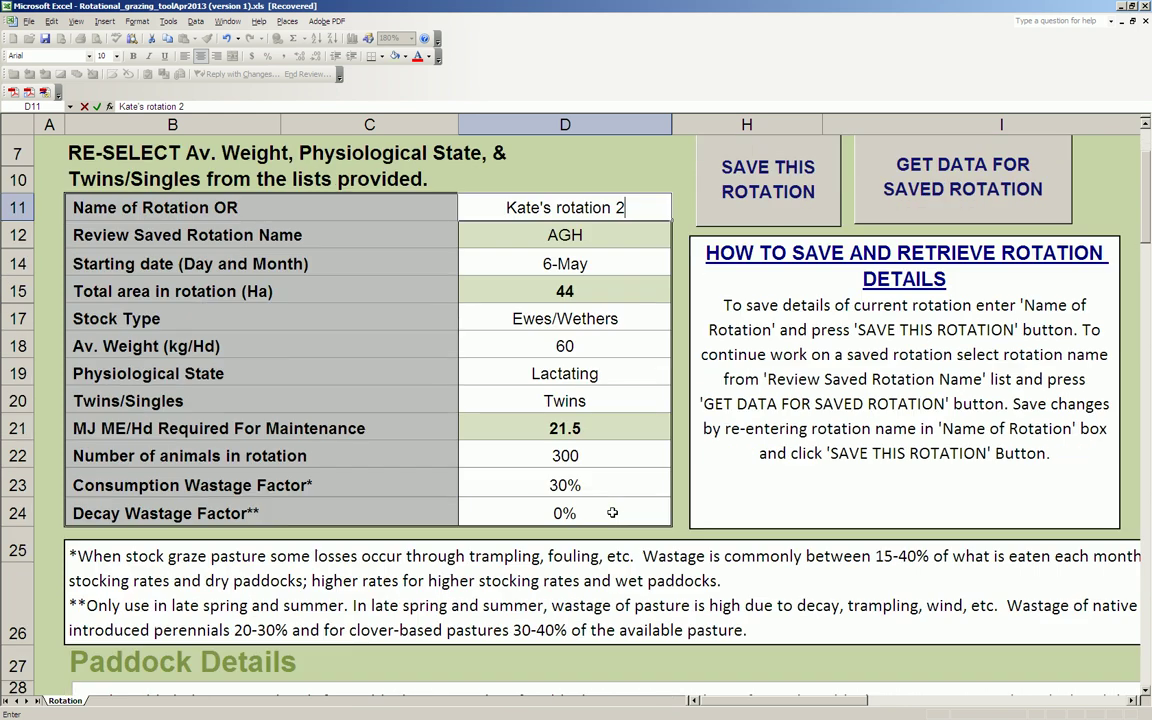
pyautogui.scroll(-3, 612, 512)
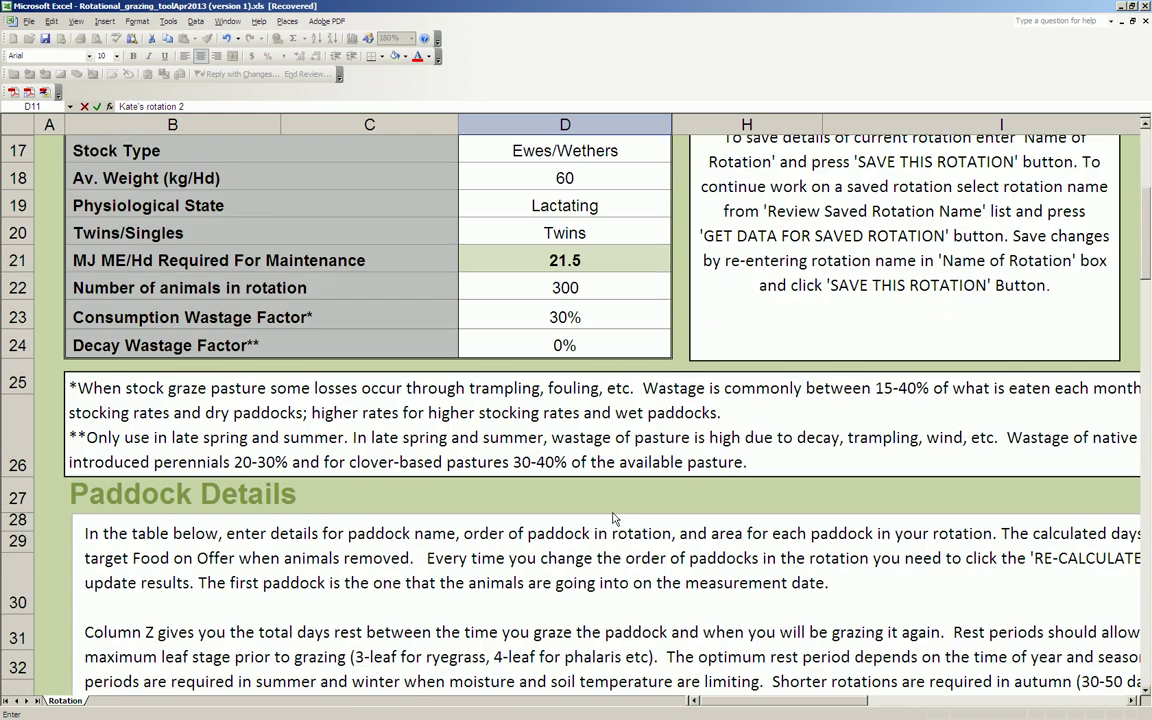
pyautogui.scroll(-5, 613, 515)
pyautogui.scroll(-3, 612, 512)
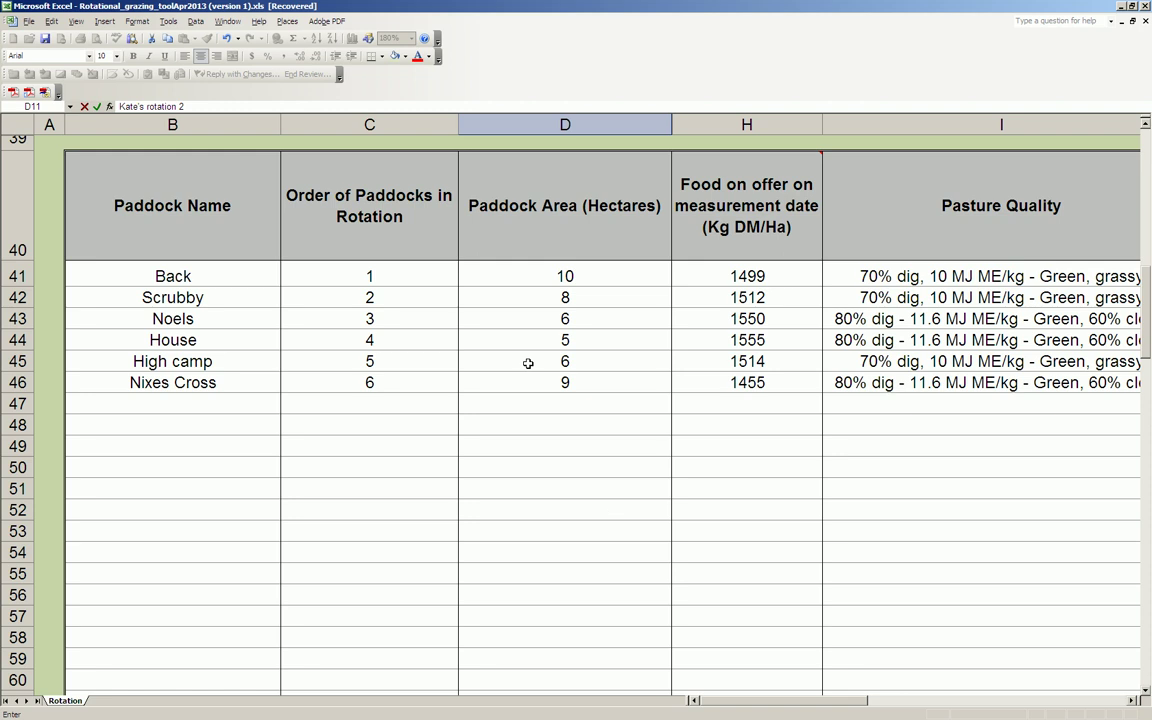
pyautogui.click(748, 279)
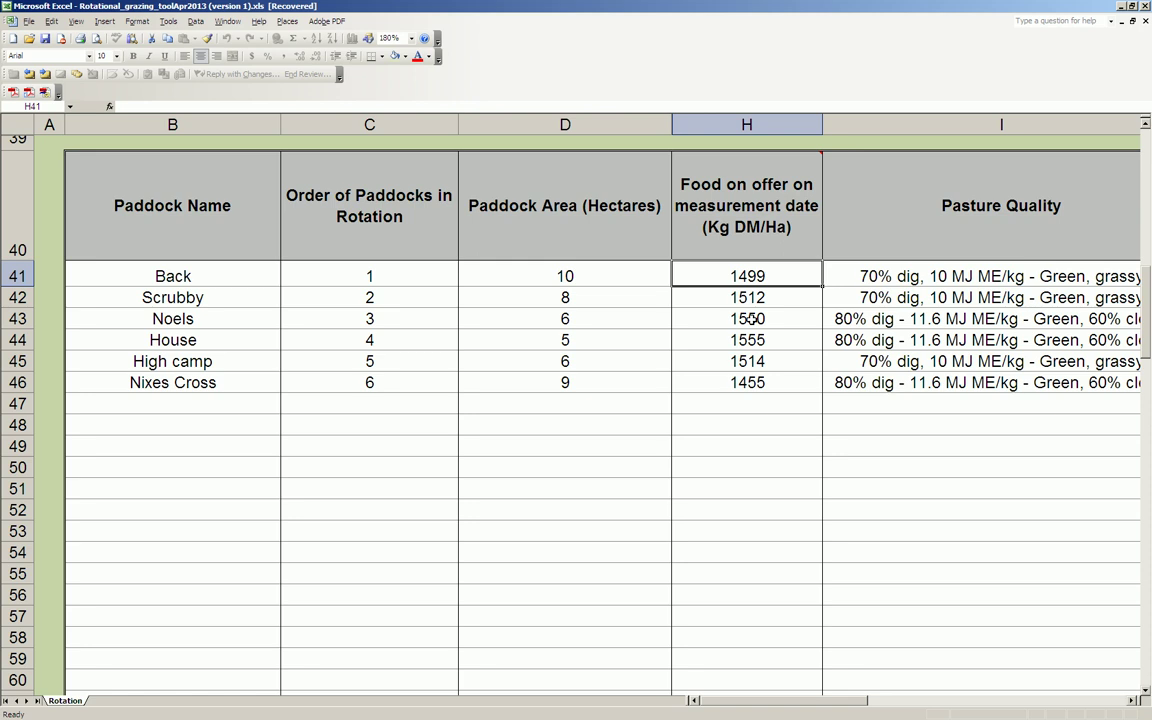
# Examine the next rotation's pasture budget across all paddocks, including energy intake, grazing days and stock move dates.
pyautogui.scroll(3, 701, 356)
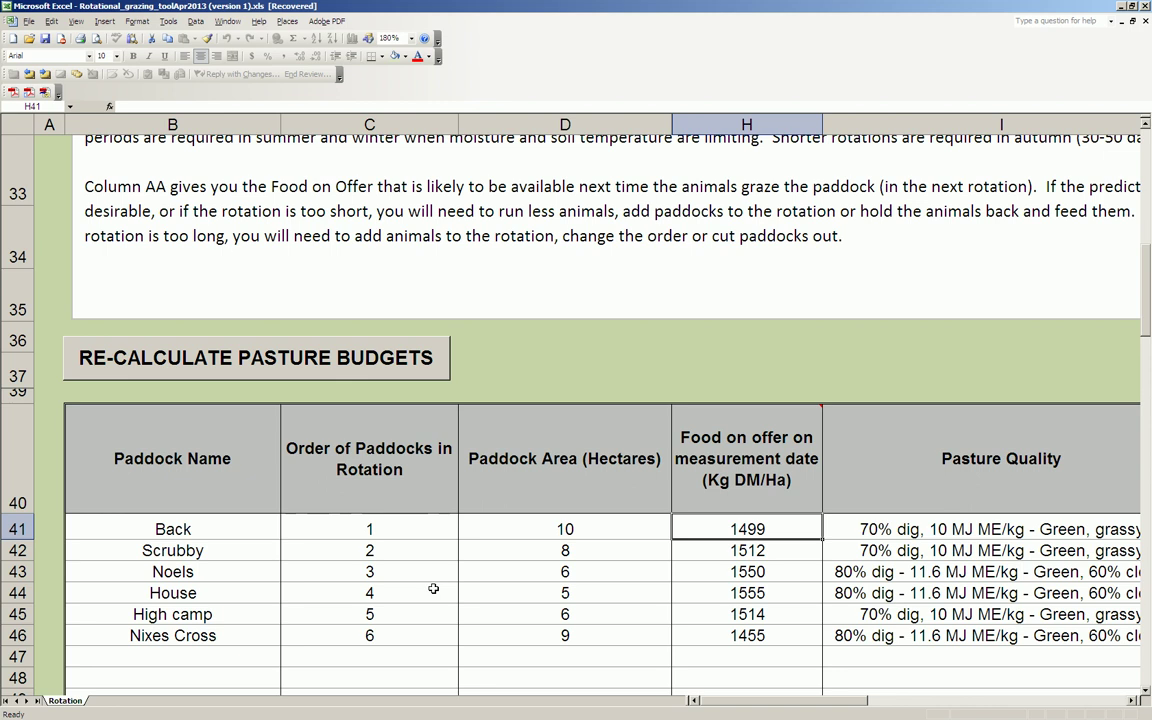
pyautogui.click(1133, 701)
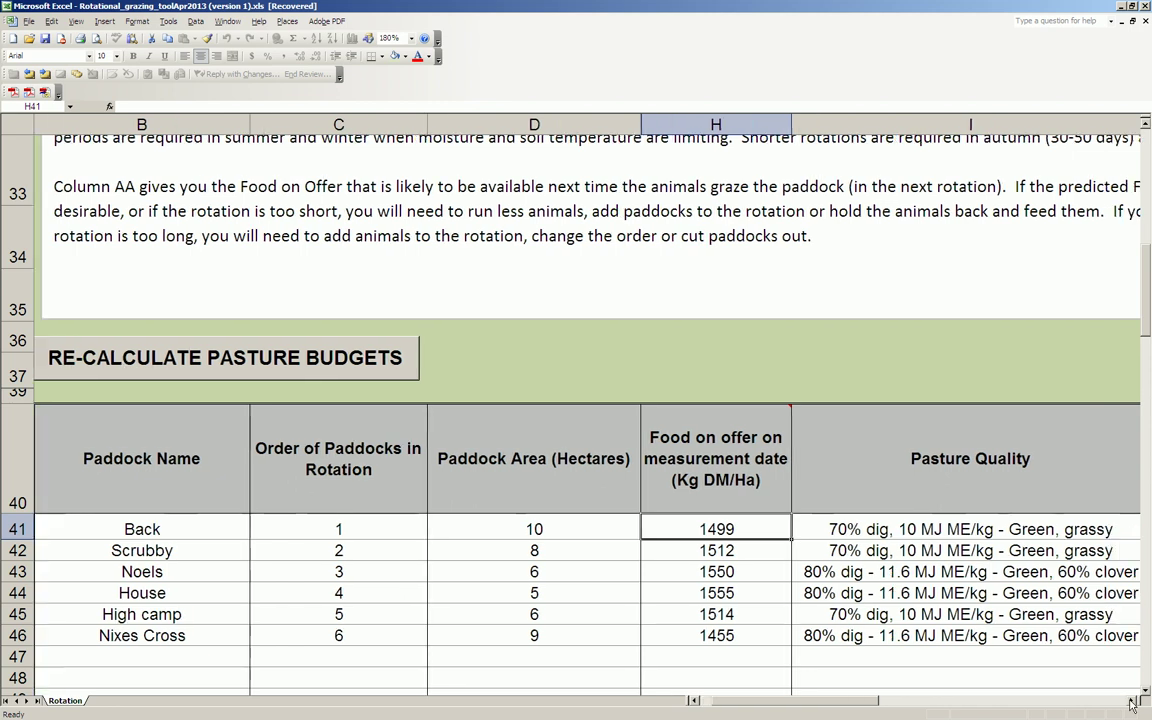
pyautogui.click(1133, 701)
pyautogui.click(1133, 701)
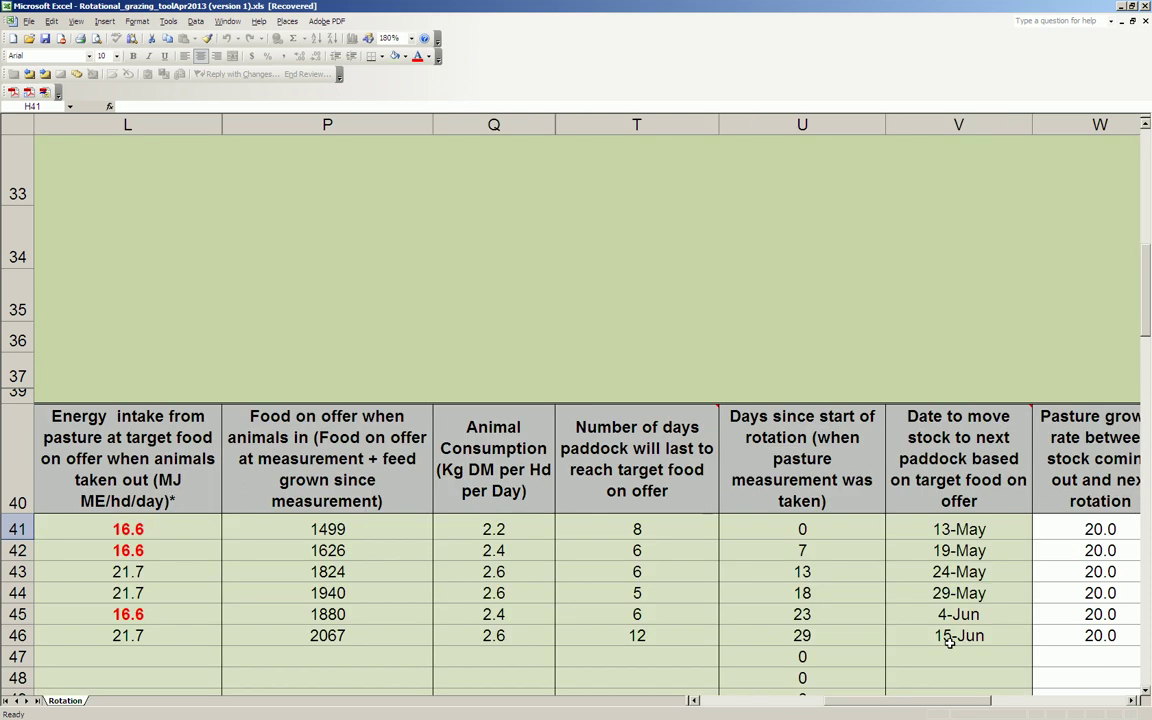
pyautogui.click(737, 708)
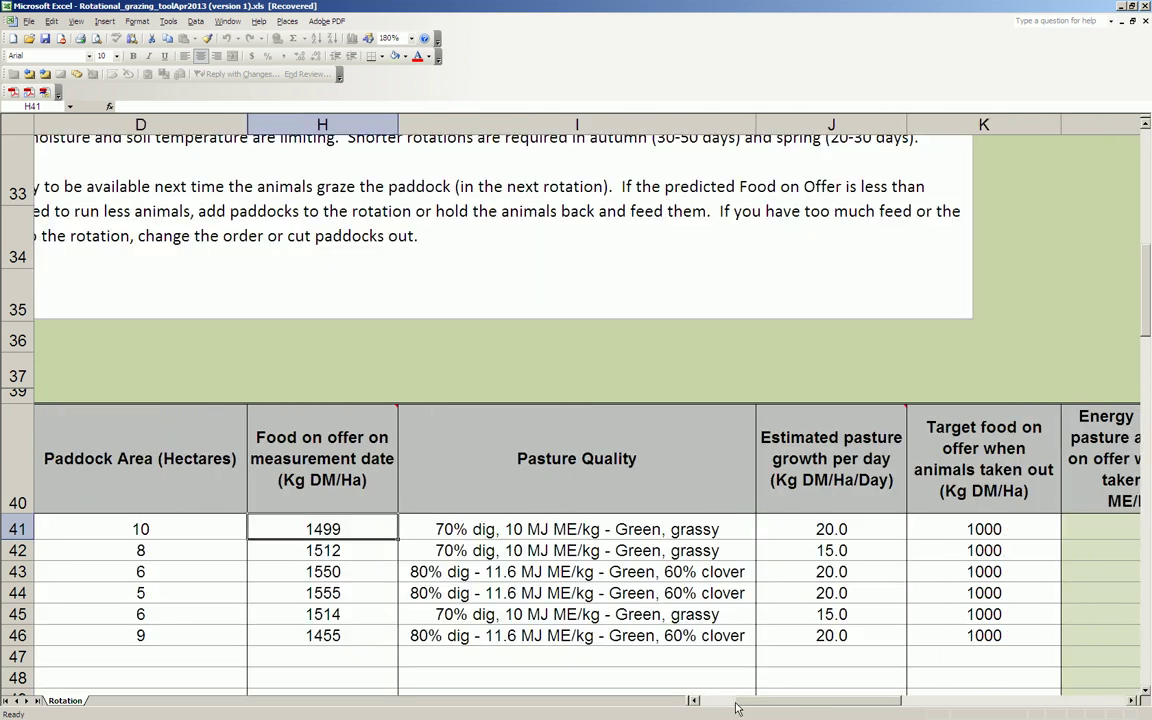
pyautogui.click(737, 708)
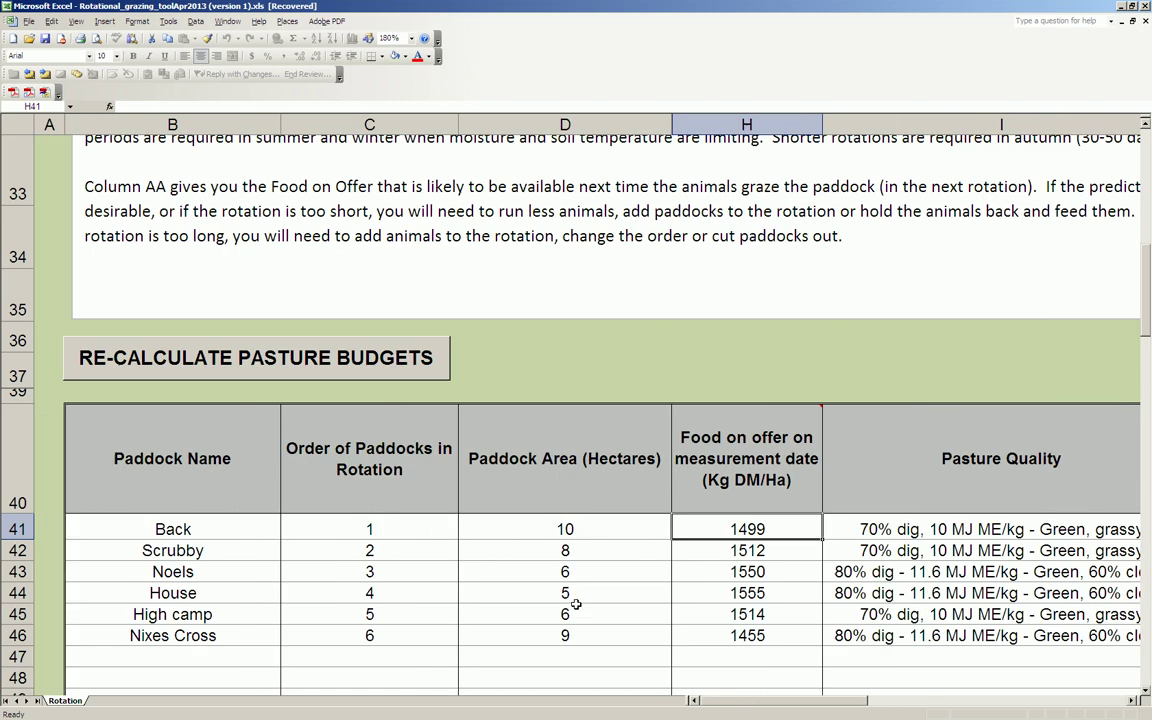
# Leave the rotation planner and return through the data entry menu to the Feed Budget and Rotation Planner home sheet.
pyautogui.scroll(9, 576, 604)
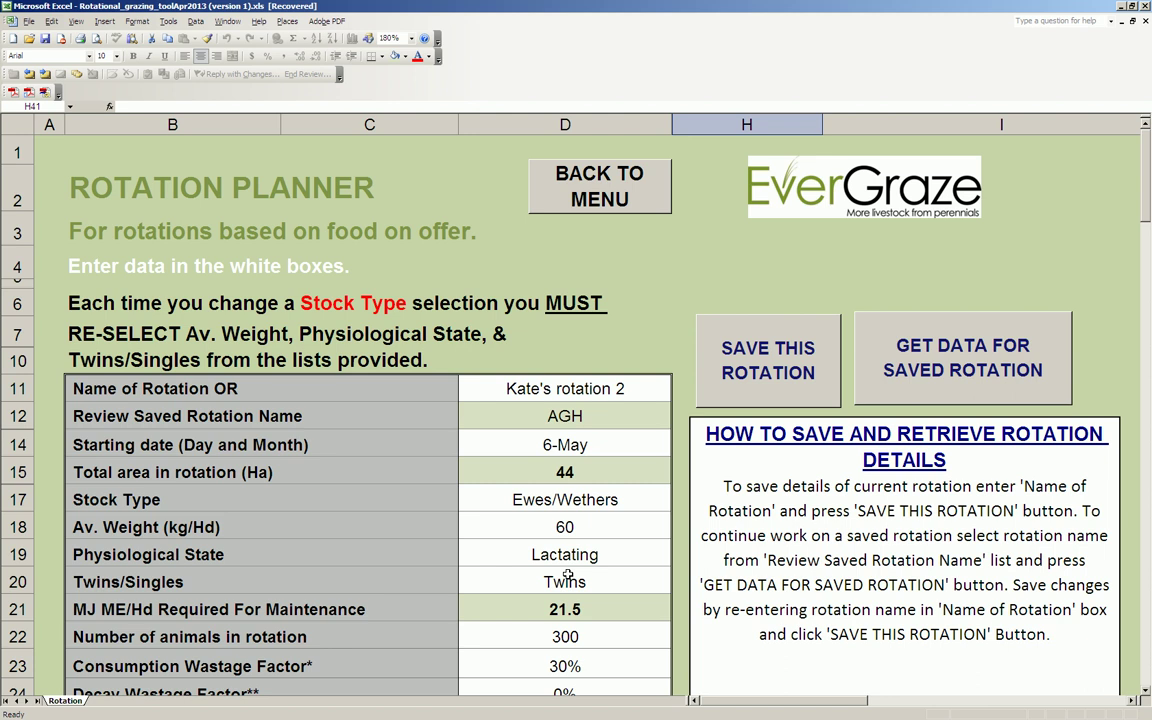
pyautogui.click(660, 208)
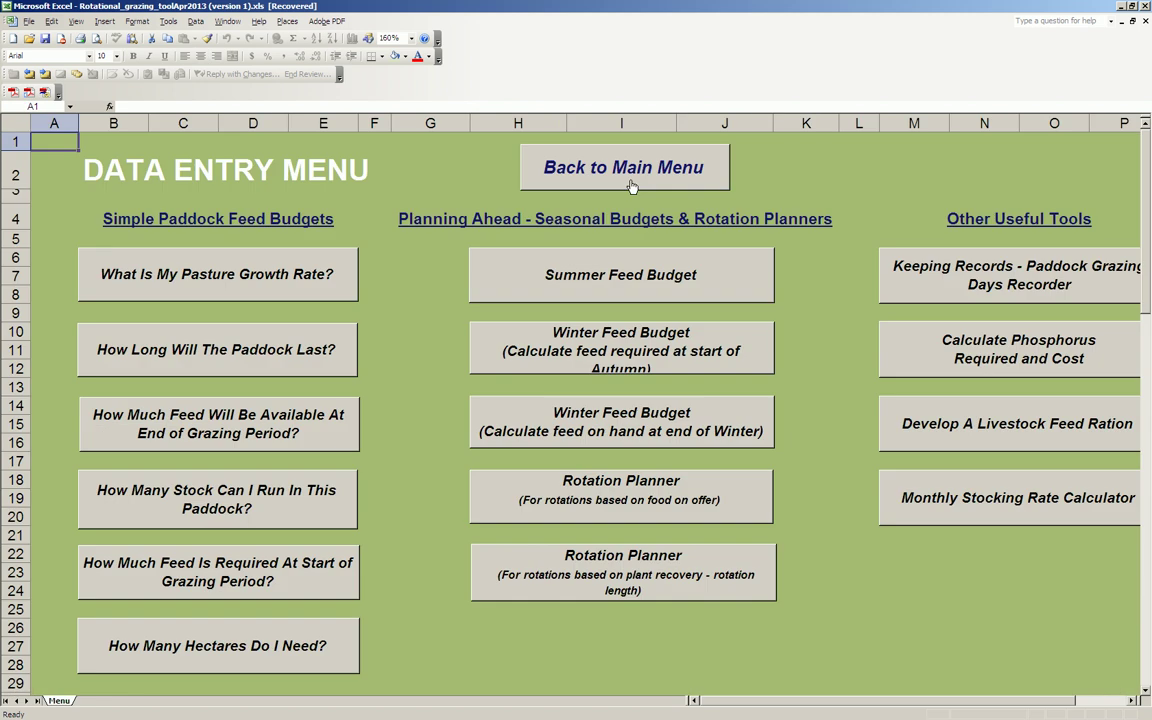
pyautogui.click(631, 185)
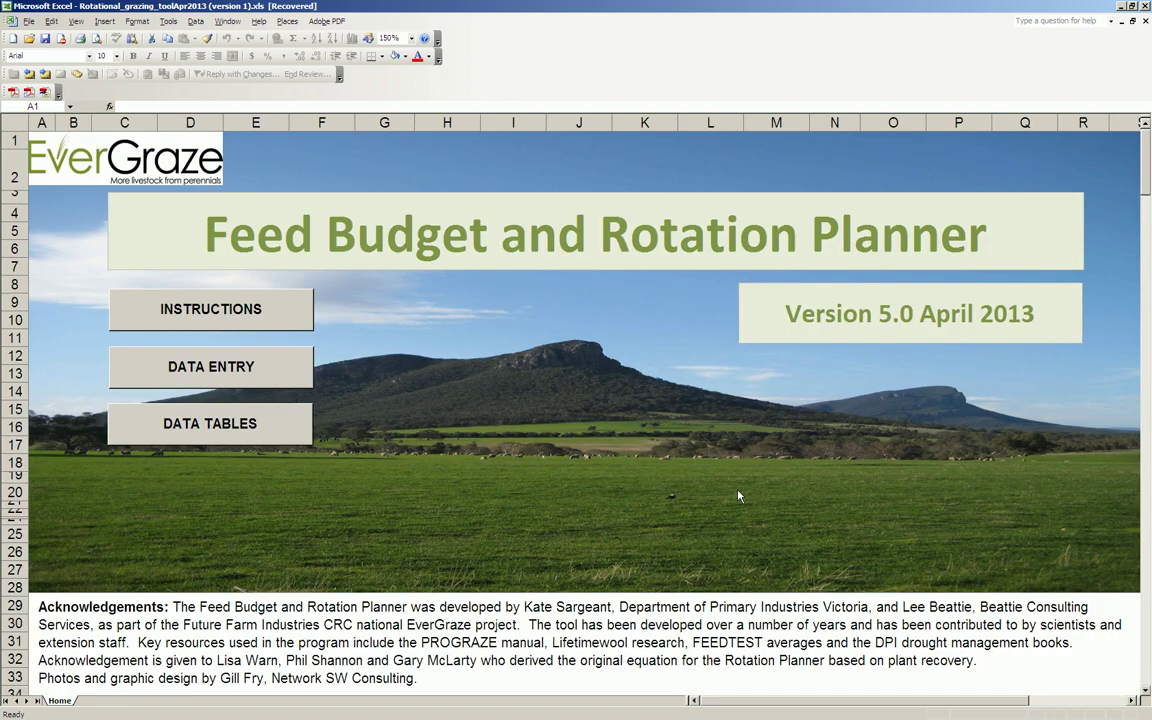